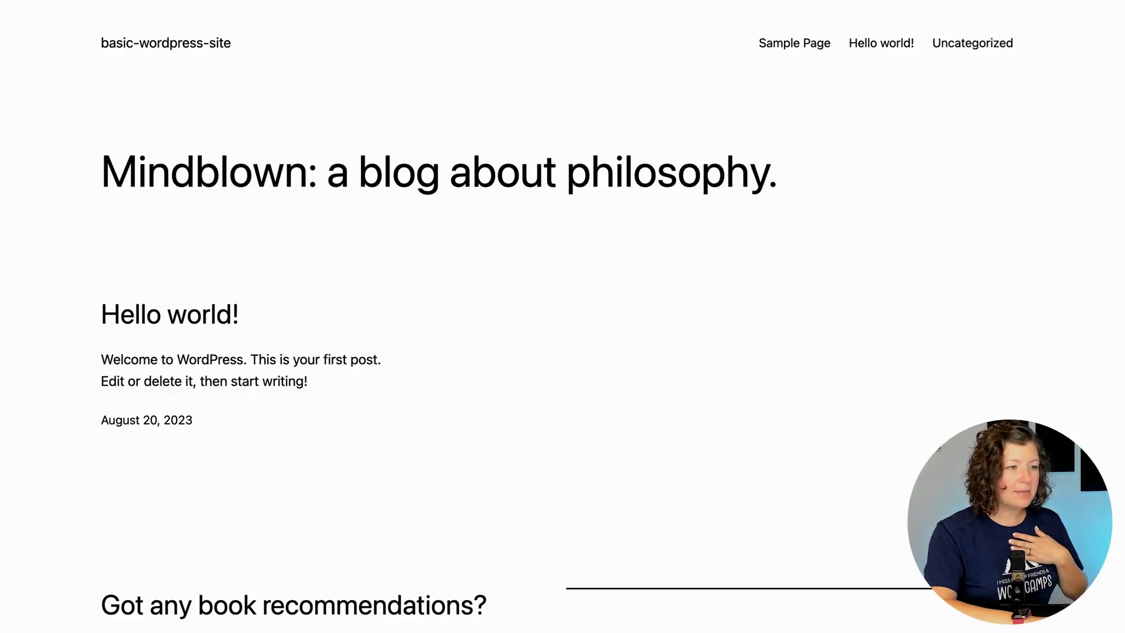
Open the site's /wp-login.php login page.
{"action": "key", "text": "super+l"}
{"action": "key", "text": "End"}
{"action": "type", "text": "wp-"}
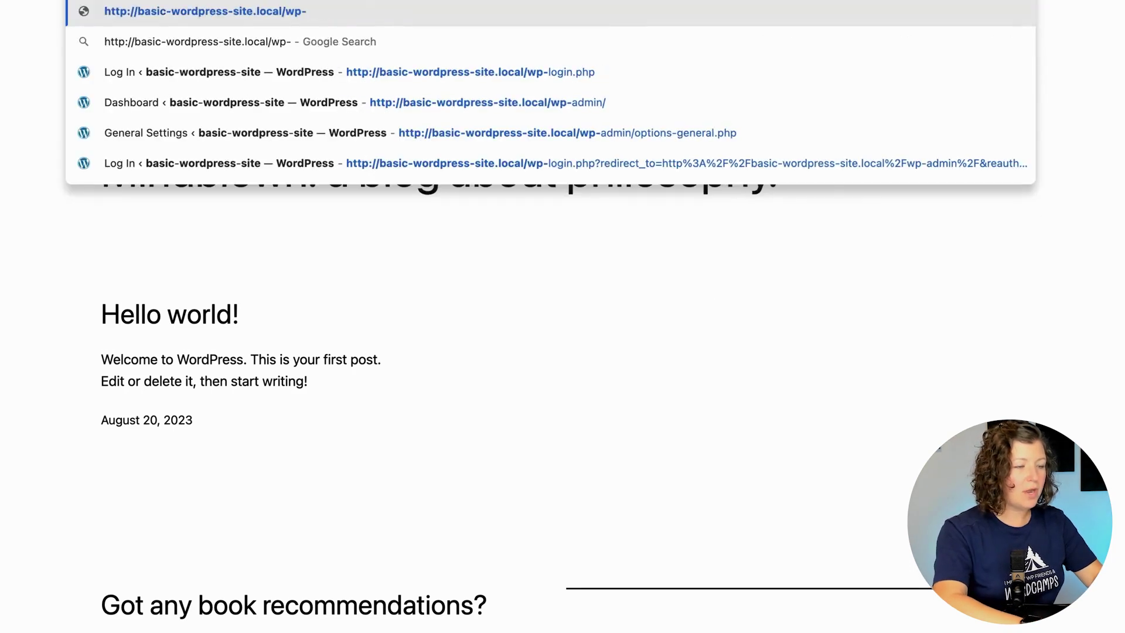
{"action": "type", "text": "login"}
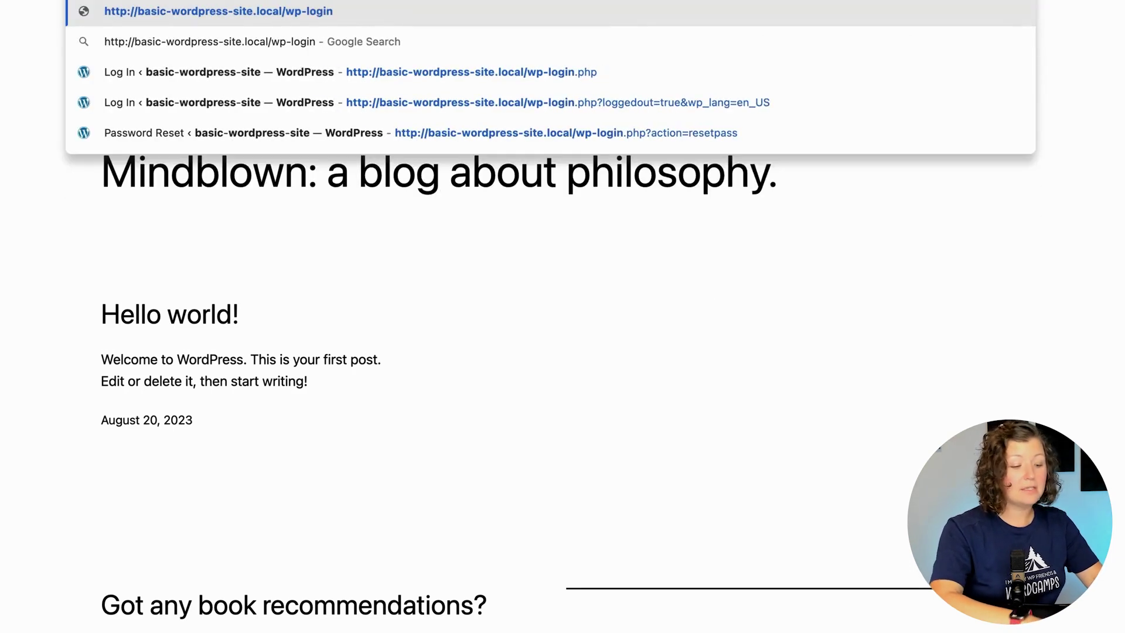
{"action": "type", "text": ".php"}
{"action": "key", "text": "Return"}
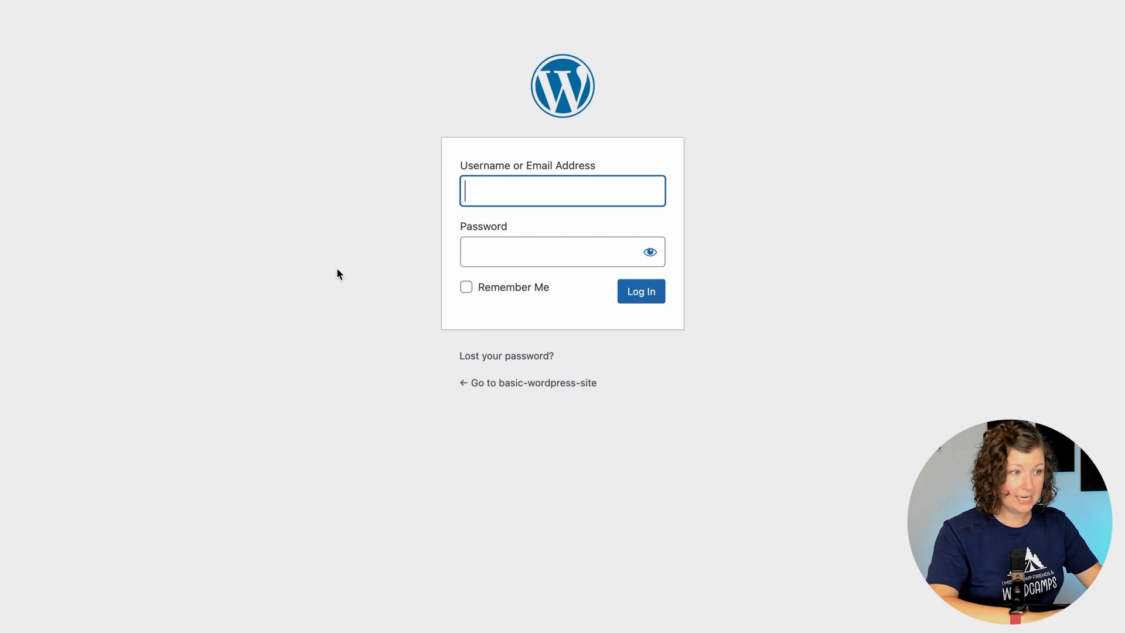
{"action": "left_click", "coordinate": [338, 278]}
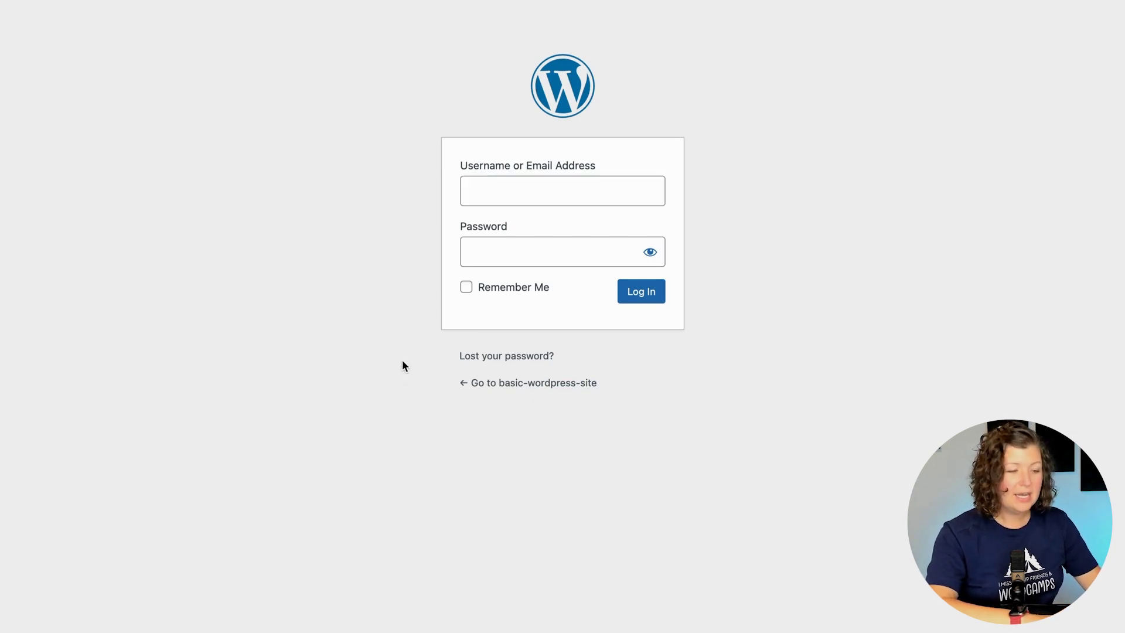
Log in with the administrator username and password.
{"action": "left_click", "coordinate": [516, 189]}
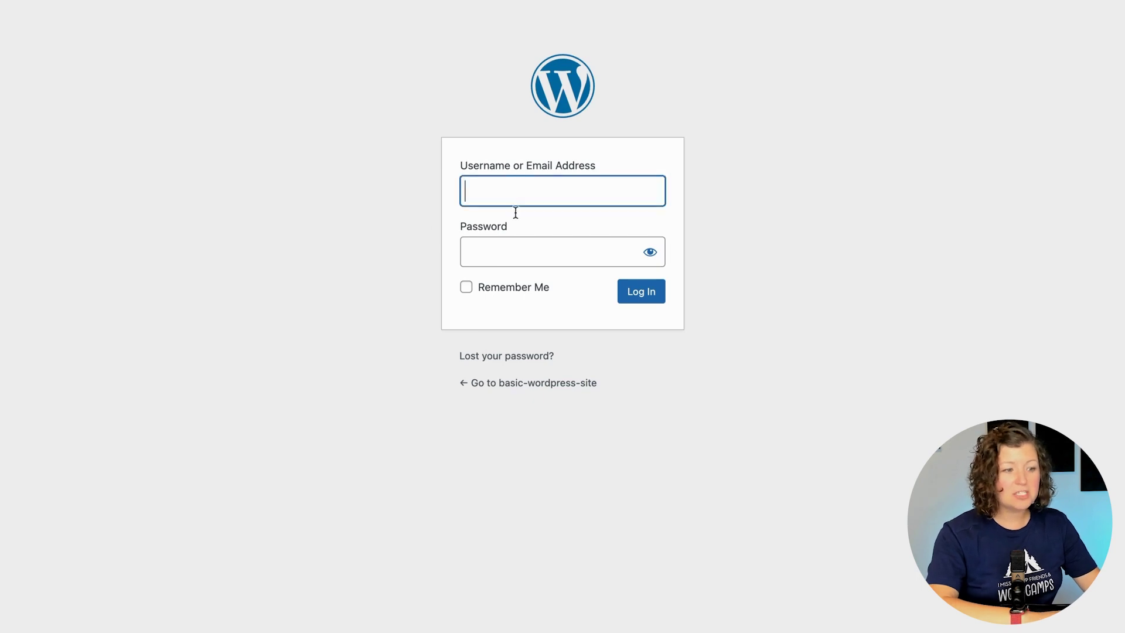
{"action": "left_click", "coordinate": [516, 253]}
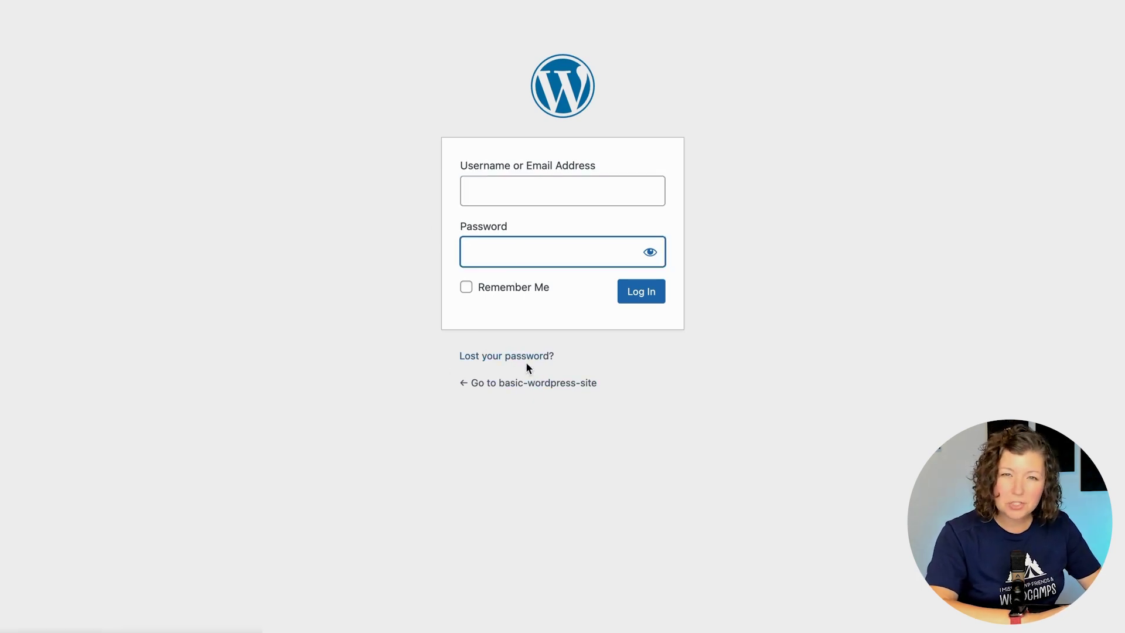
{"action": "left_click", "coordinate": [302, 346]}
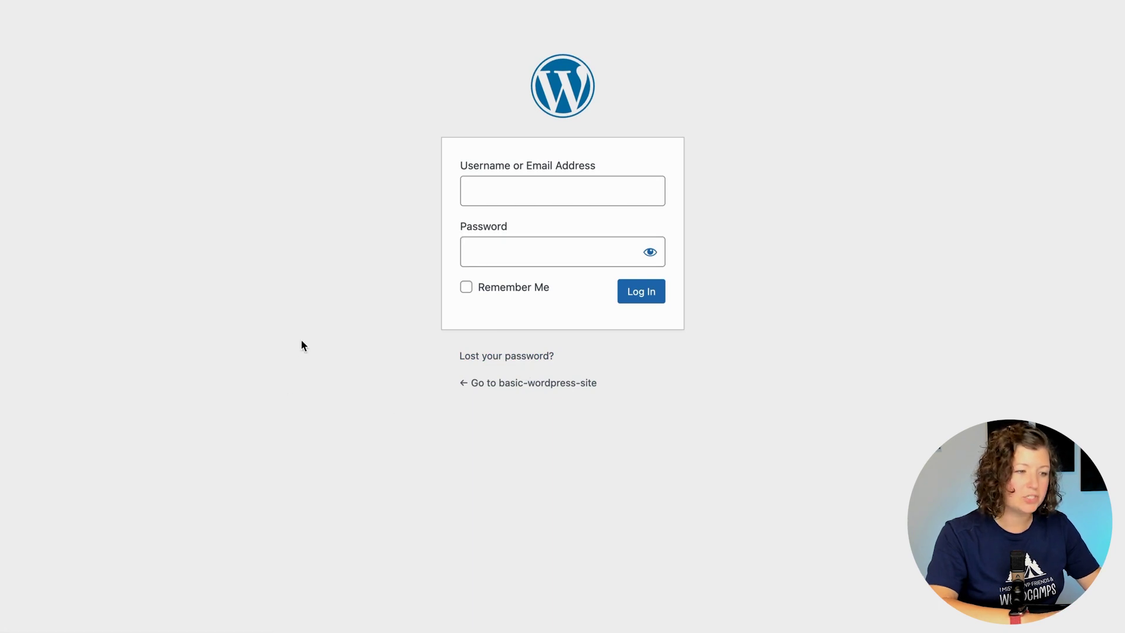
{"action": "left_click", "coordinate": [482, 195]}
{"action": "type", "text": "kim"}
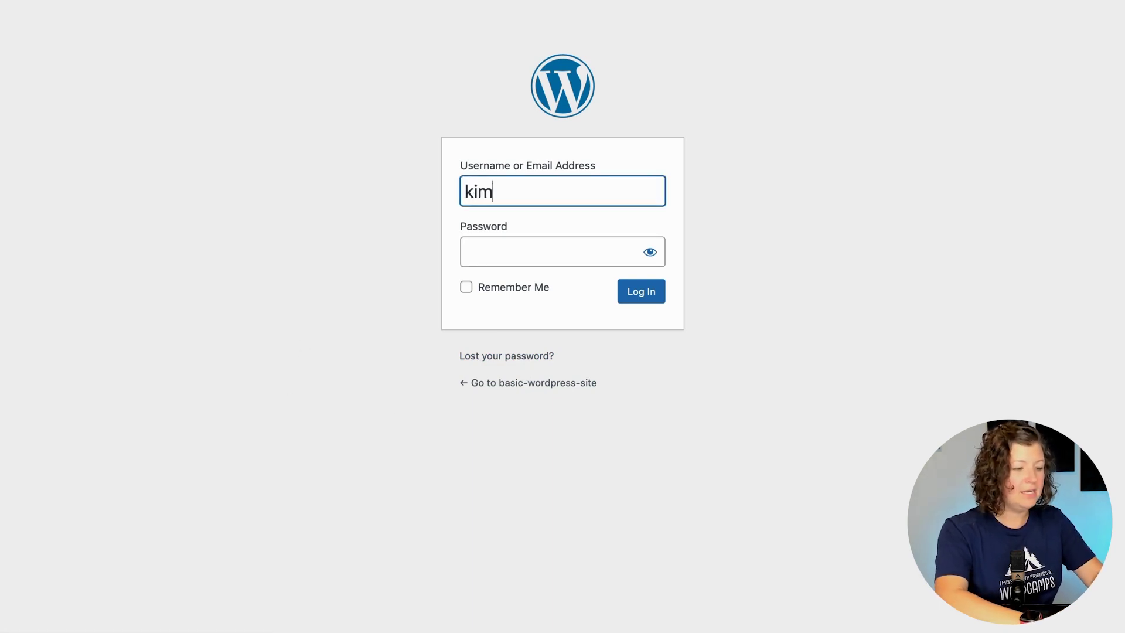
{"action": "key", "text": "Tab"}
{"action": "type", "text": "*********"}
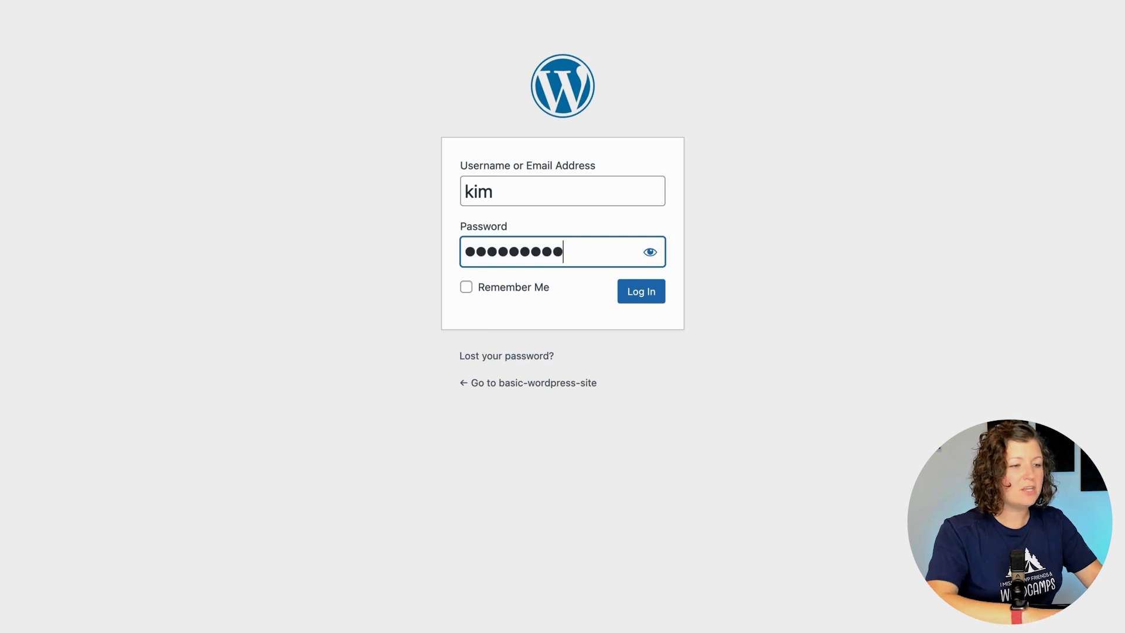
{"action": "key", "text": "Return"}
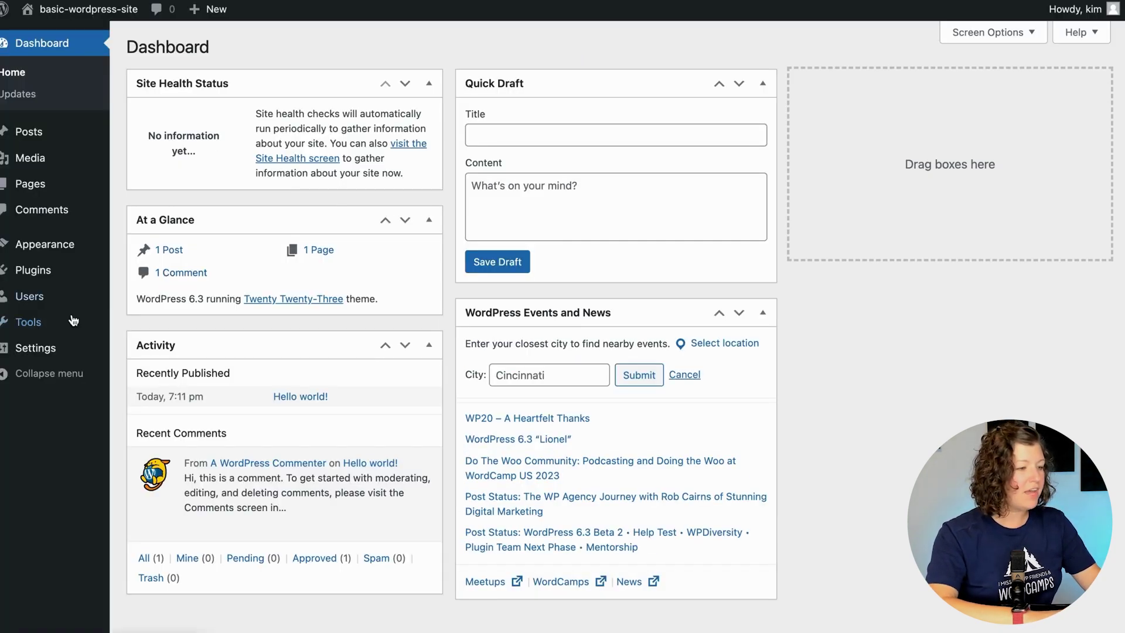
Turn on 'Anyone can register' in Settings > General and save the changes.
{"action": "mouse_move", "coordinate": [53, 348]}
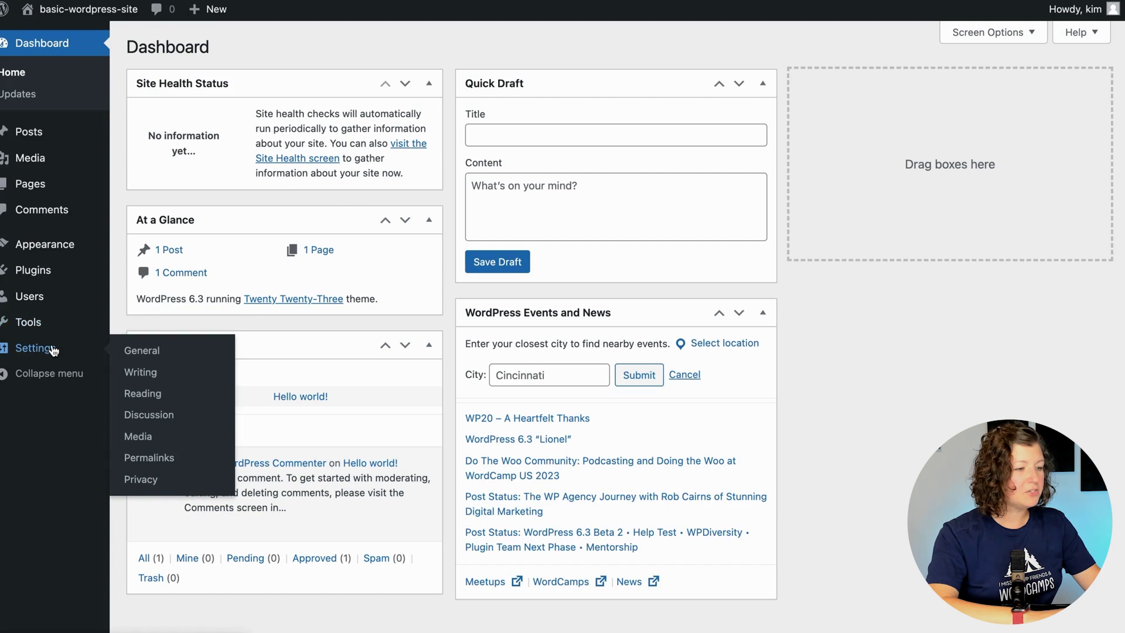
{"action": "left_click", "coordinate": [144, 352]}
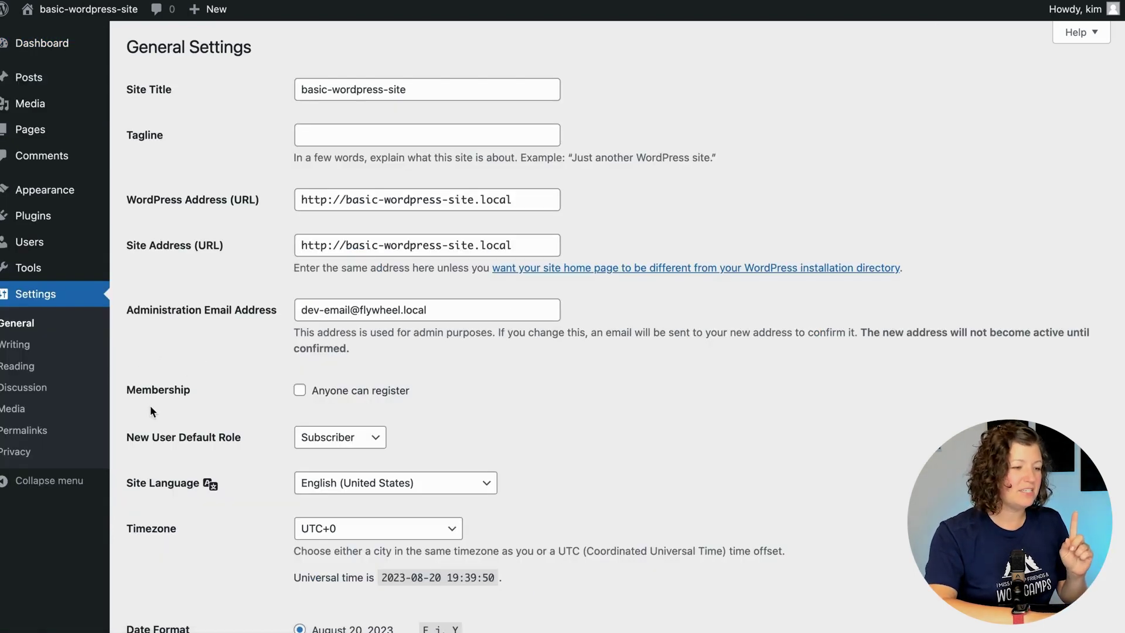
{"action": "left_click_drag", "start_coordinate": [316, 395], "coordinate": [430, 388]}
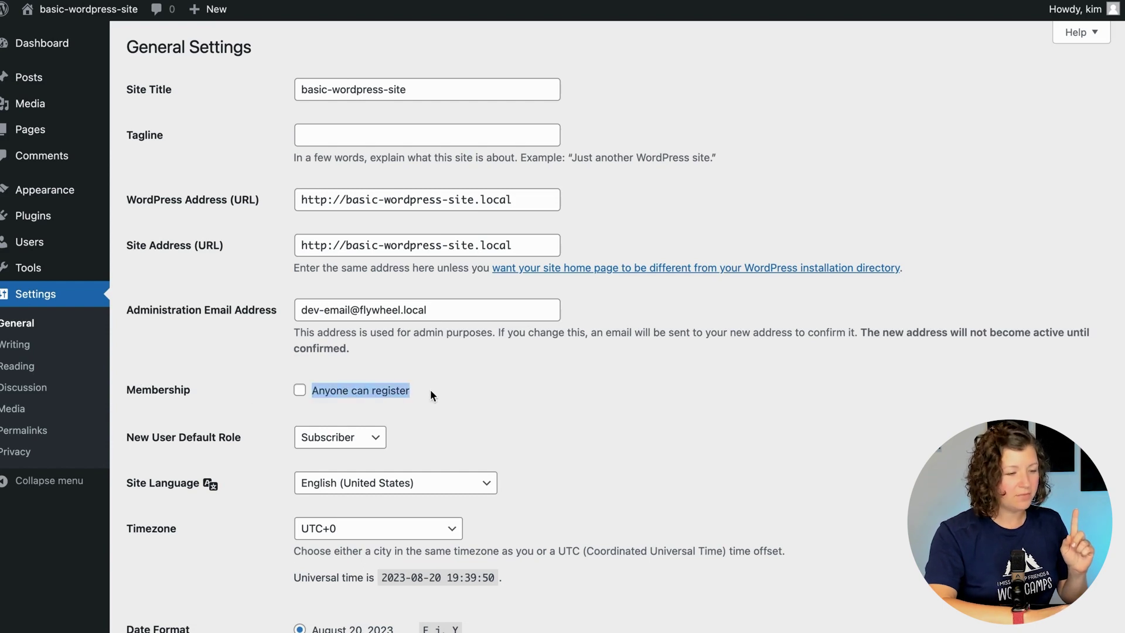
{"action": "left_click", "coordinate": [430, 389]}
{"action": "left_click", "coordinate": [300, 390]}
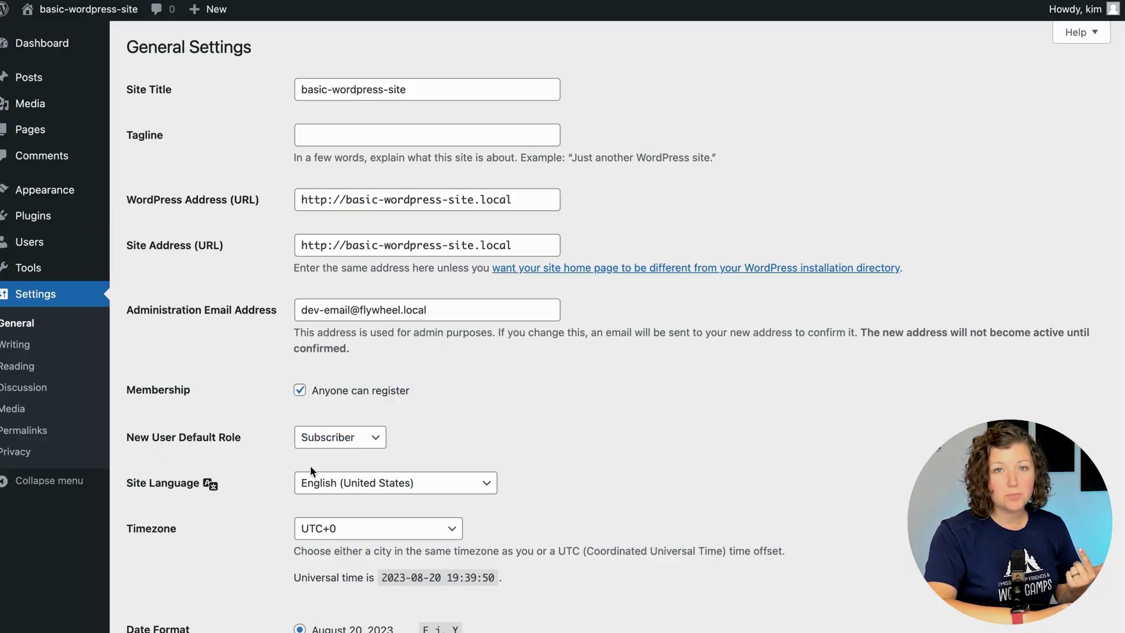
{"action": "scroll", "coordinate": [261, 477], "scroll_direction": "down", "scroll_amount": 7}
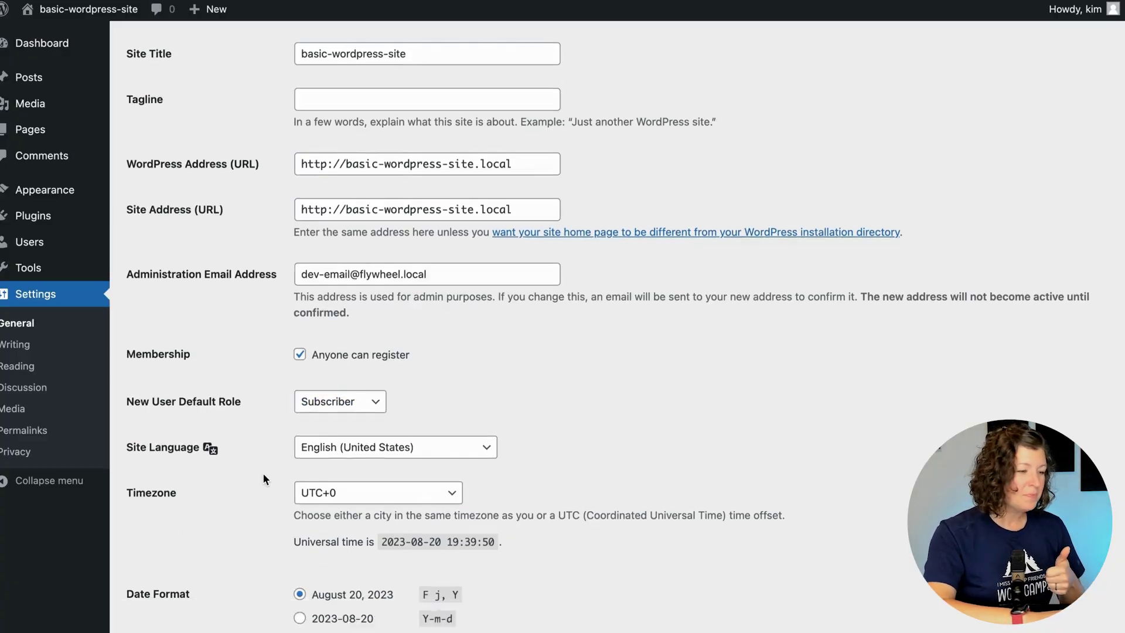
{"action": "left_click", "coordinate": [198, 571]}
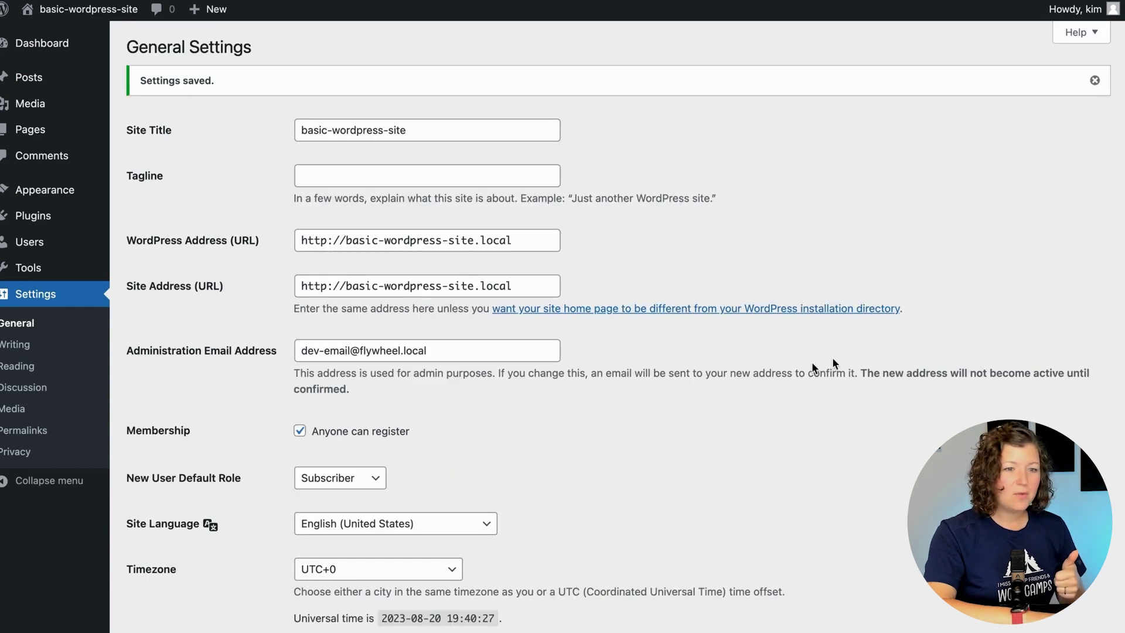
Log out of the admin account and bring up the registration form.
{"action": "mouse_move", "coordinate": [1078, 13]}
{"action": "left_click", "coordinate": [1022, 85]}
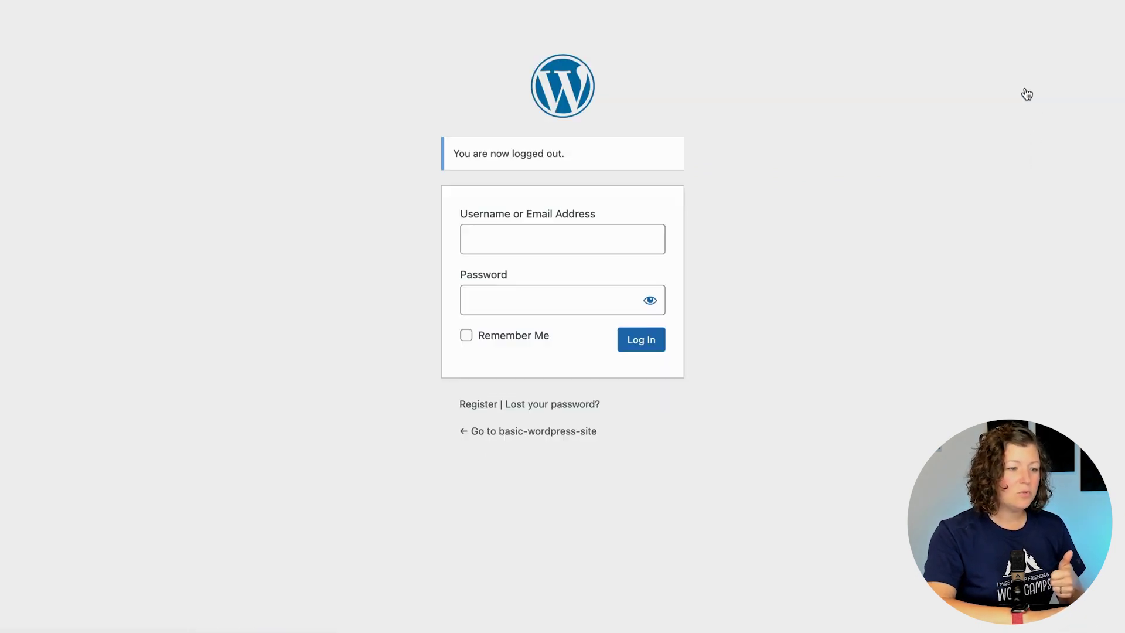
{"action": "left_click", "coordinate": [478, 404]}
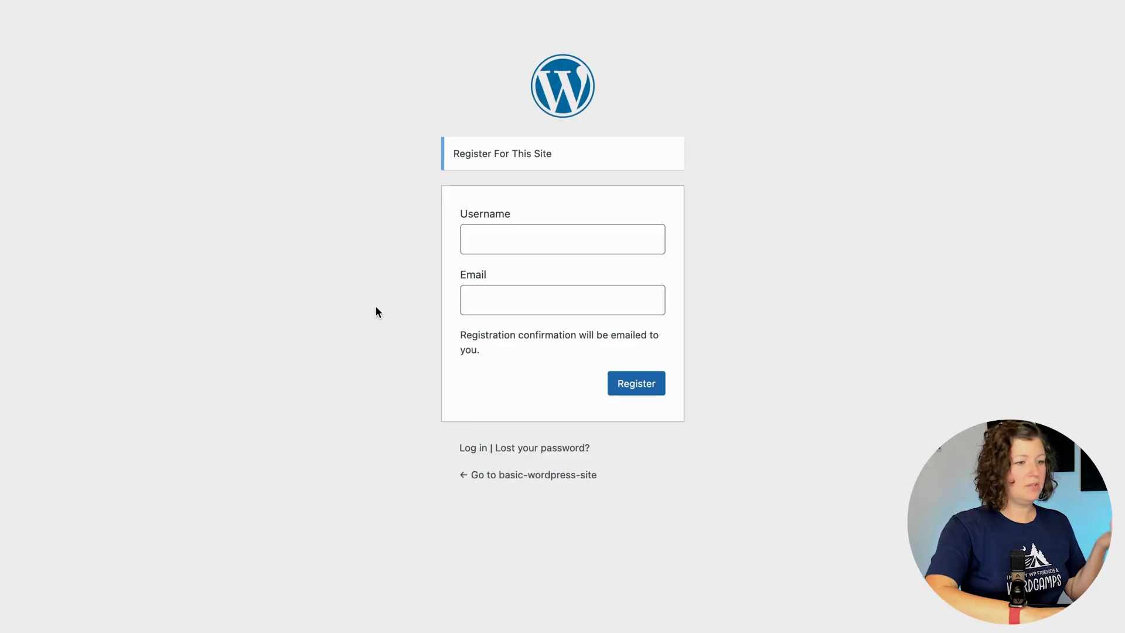
{"action": "left_click", "coordinate": [481, 240]}
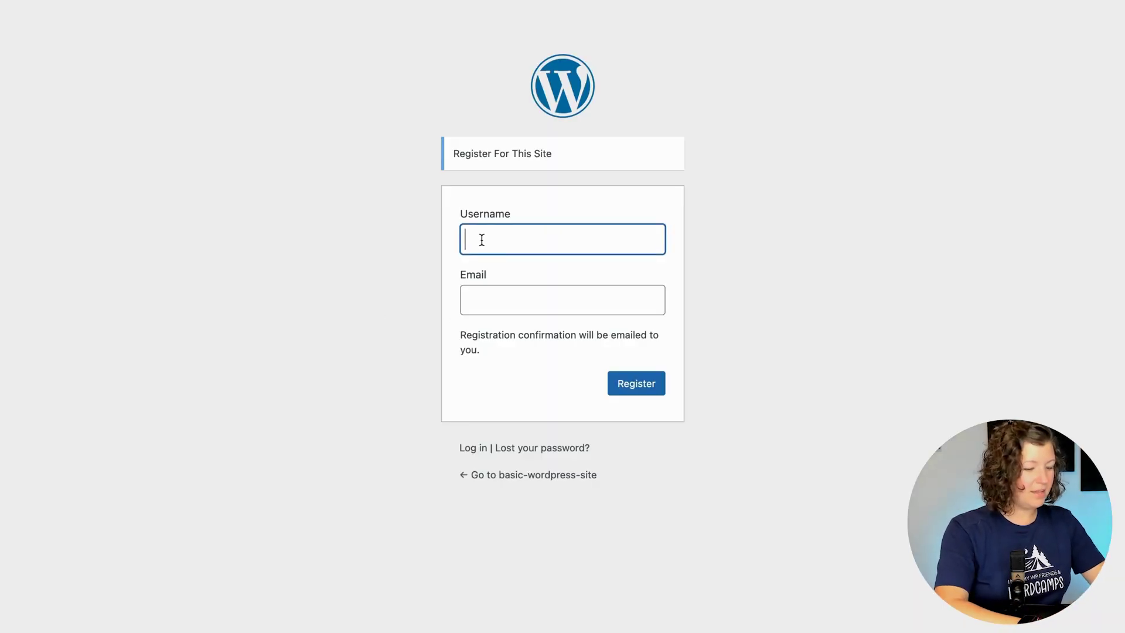
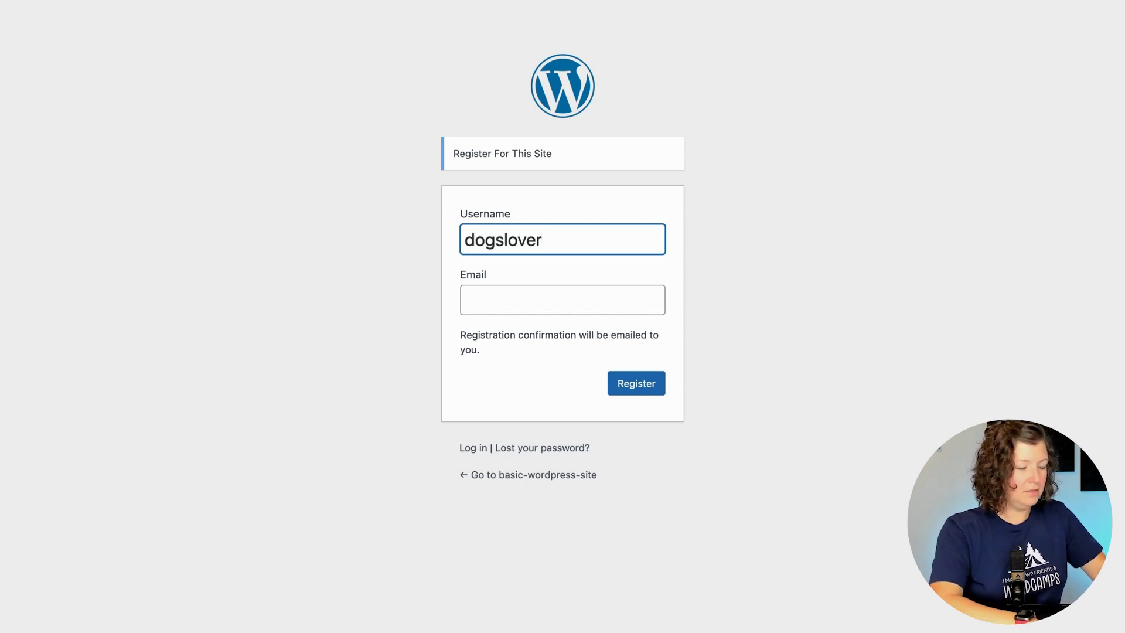
{"action": "key", "text": "ctrl+a"}
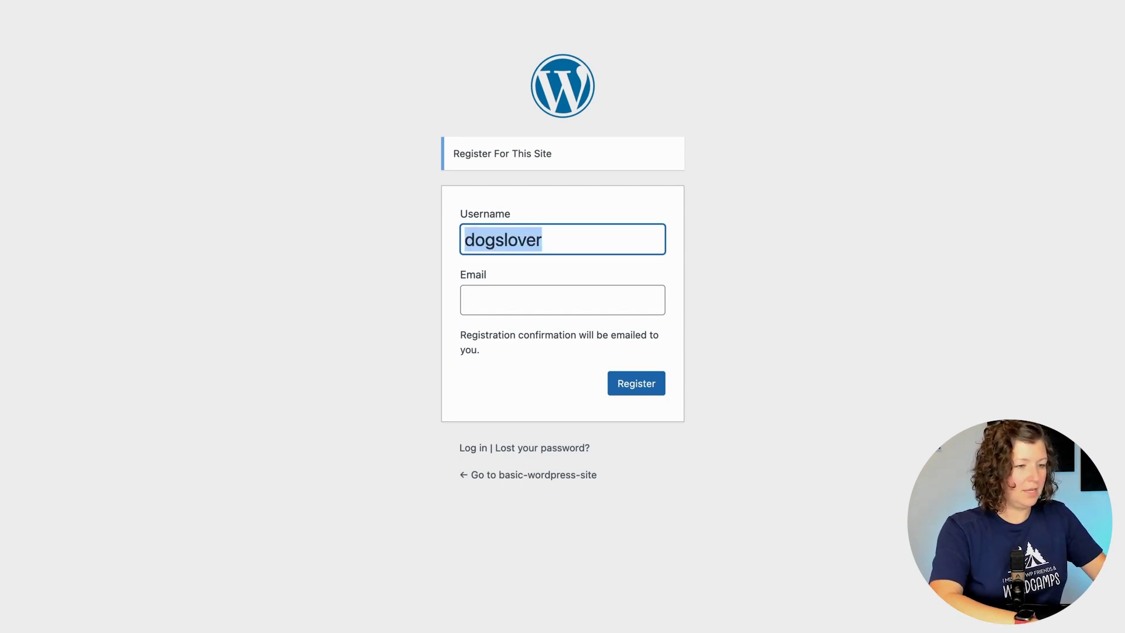
{"action": "key", "text": "ctrl+c"}
{"action": "key", "text": "Tab"}
{"action": "key", "text": "ctrl+v"}
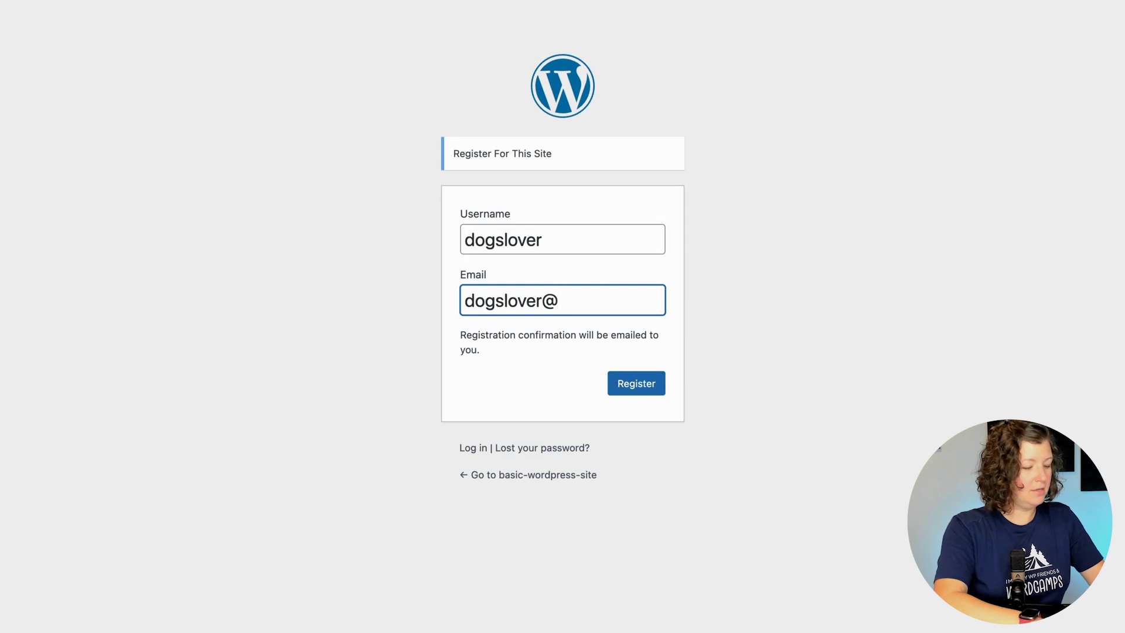
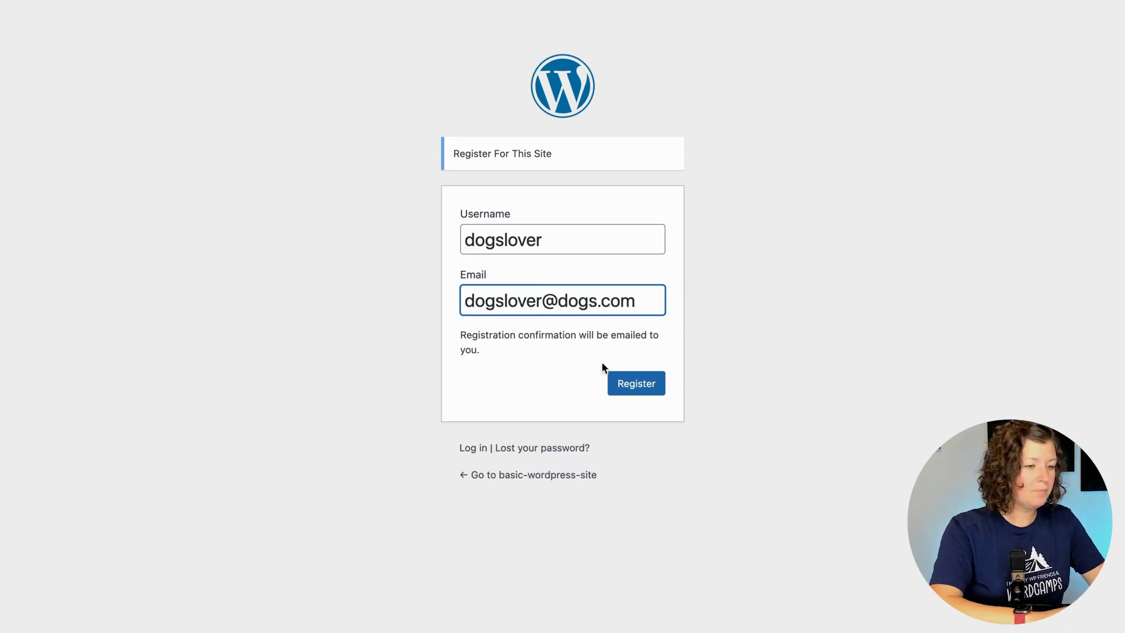
{"action": "left_click", "coordinate": [622, 382]}
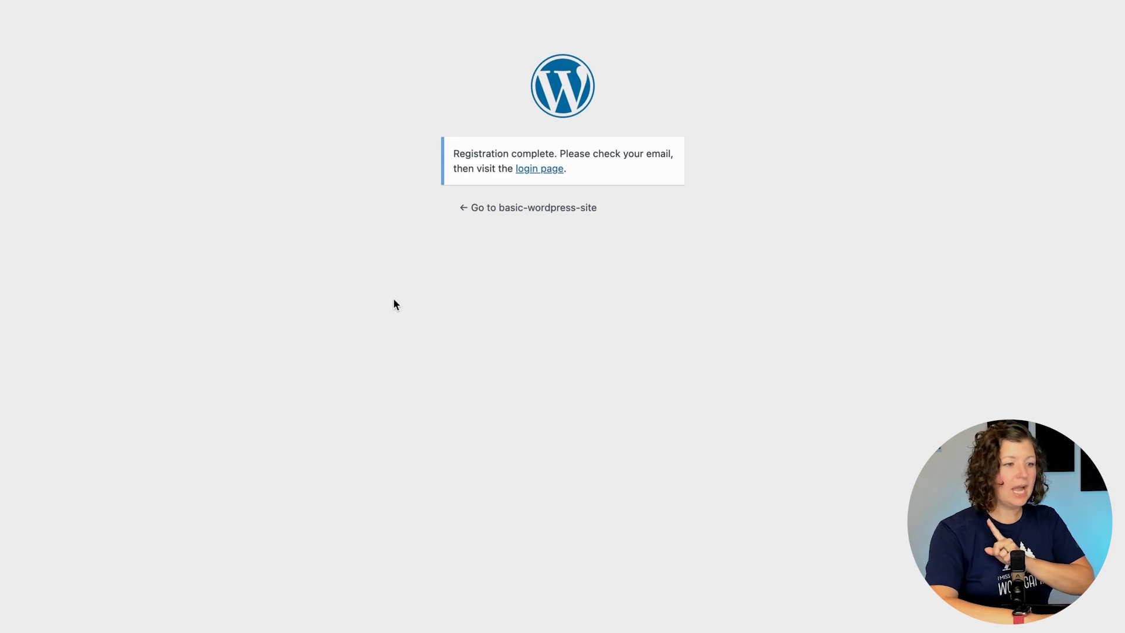
{"action": "left_click", "coordinate": [534, 168]}
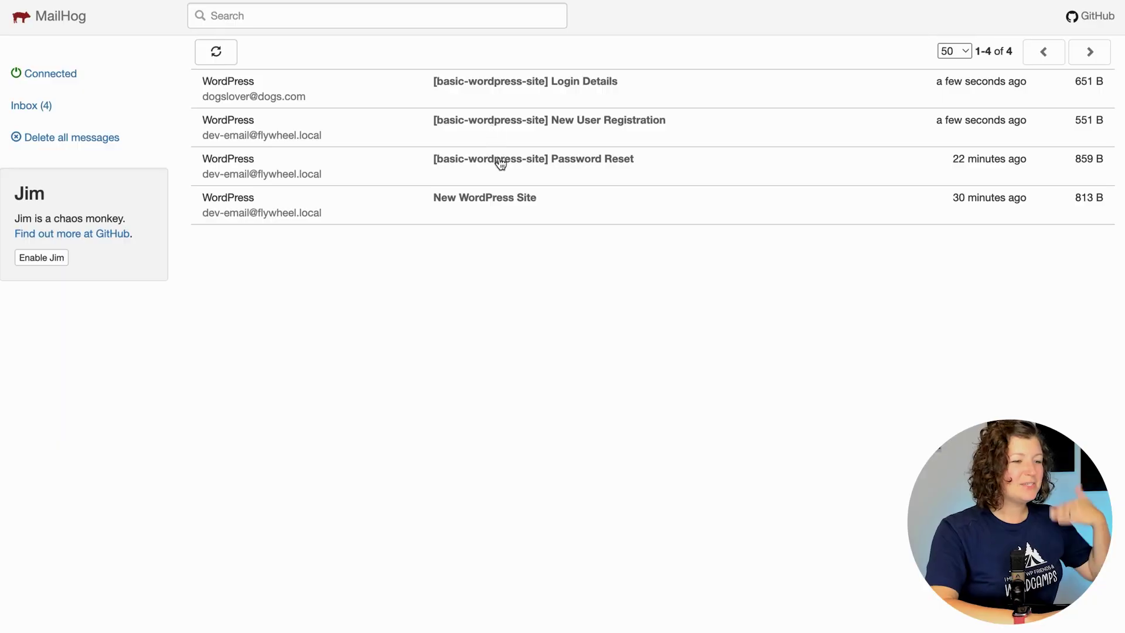
Read the New User Registration email, then follow the Login Details set-password link.
{"action": "left_click", "coordinate": [503, 133]}
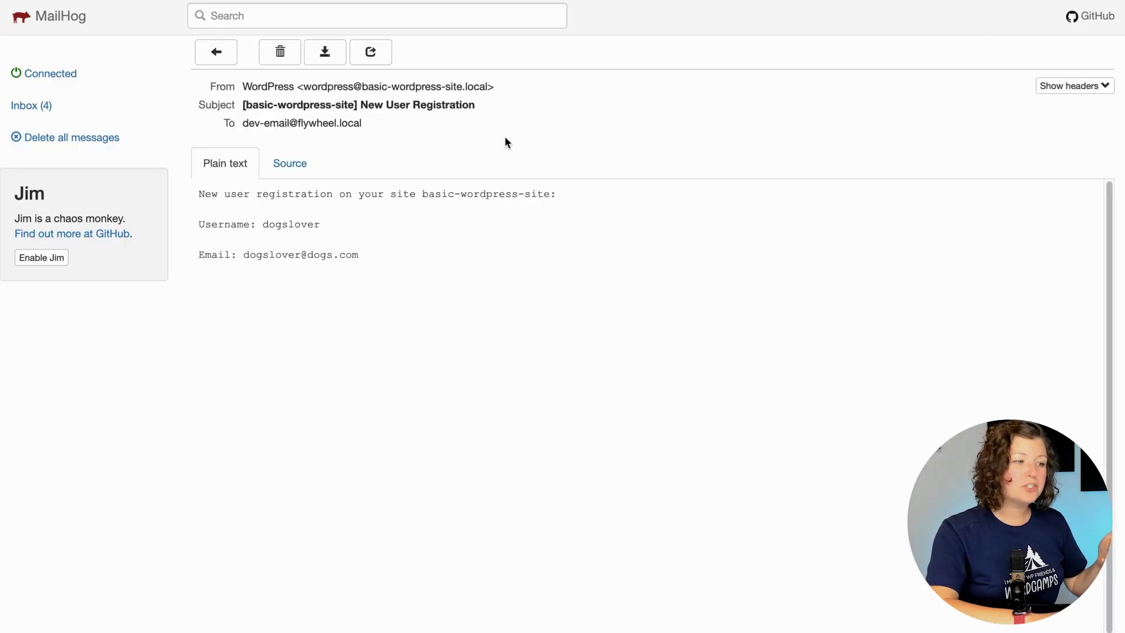
{"action": "left_click", "coordinate": [226, 58]}
{"action": "left_click", "coordinate": [491, 98]}
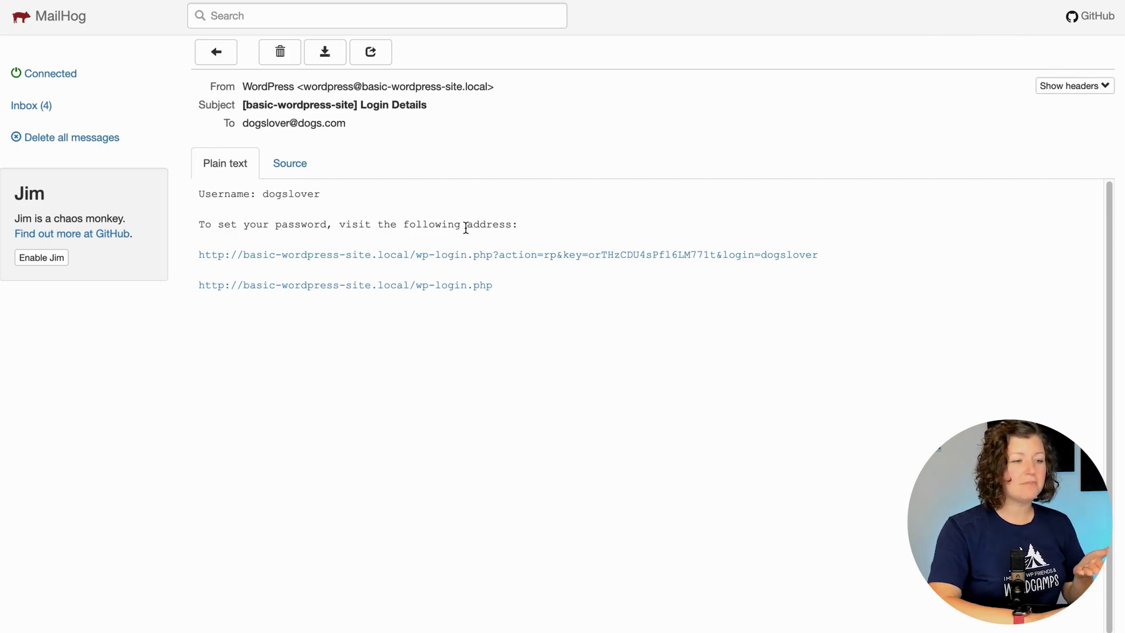
{"action": "left_click", "coordinate": [473, 256]}
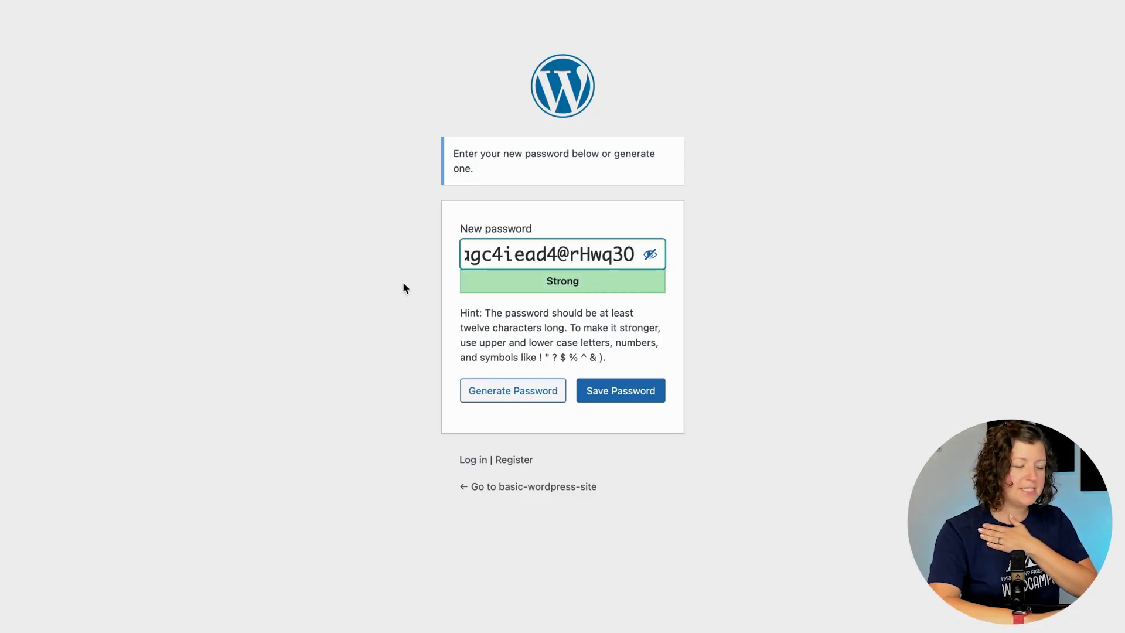
Copy and save the suggested password, then log in as 'dogslover' with it.
{"action": "triple_click", "coordinate": [609, 240]}
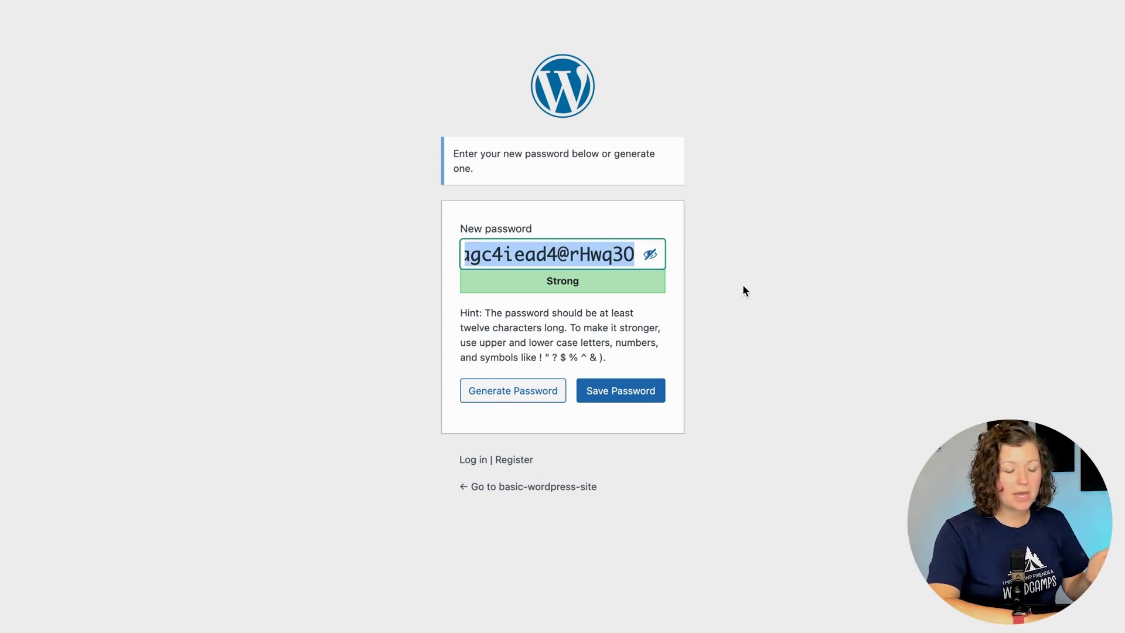
{"action": "left_click", "coordinate": [629, 388]}
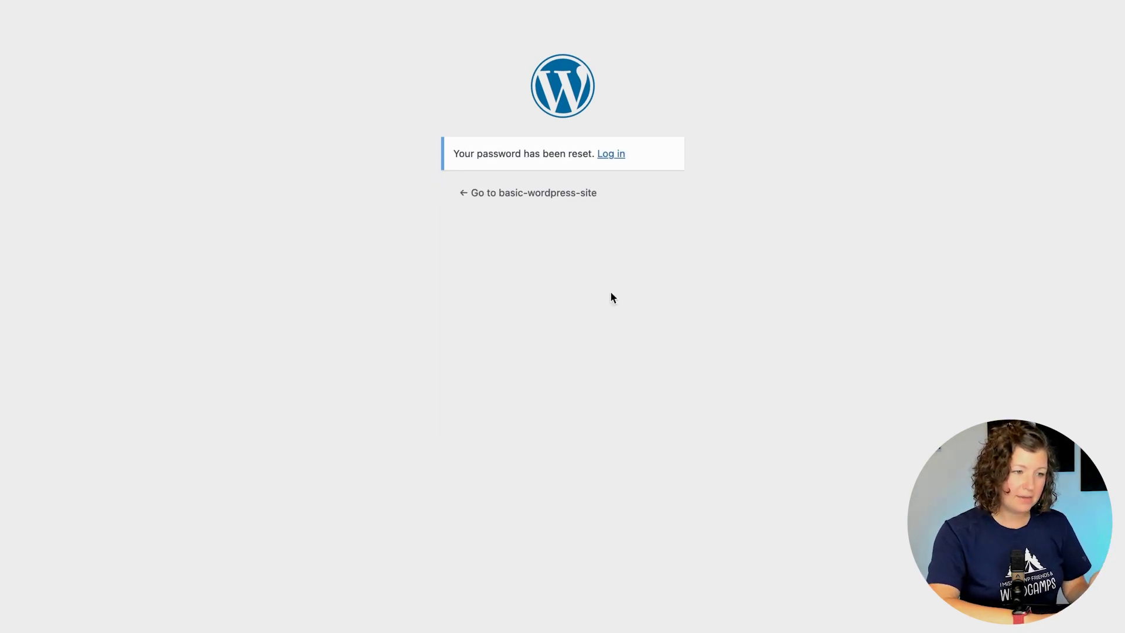
{"action": "left_click", "coordinate": [609, 155]}
{"action": "type", "text": "dog"}
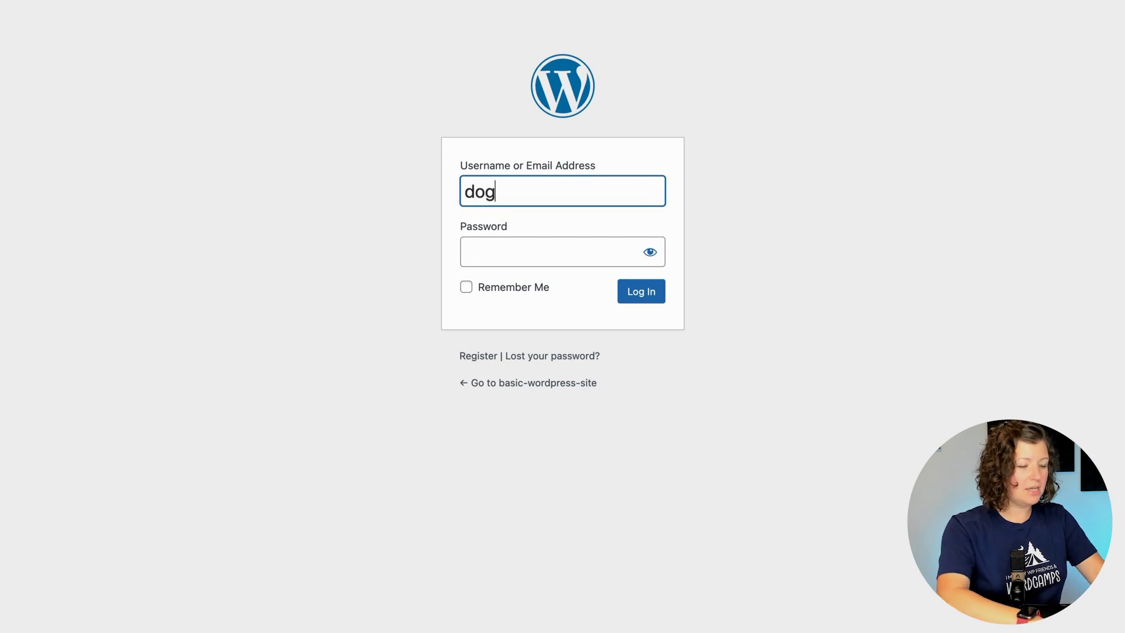
{"action": "type", "text": "slover"}
{"action": "key", "text": "Tab"}
{"action": "key", "text": "ctrl+v"}
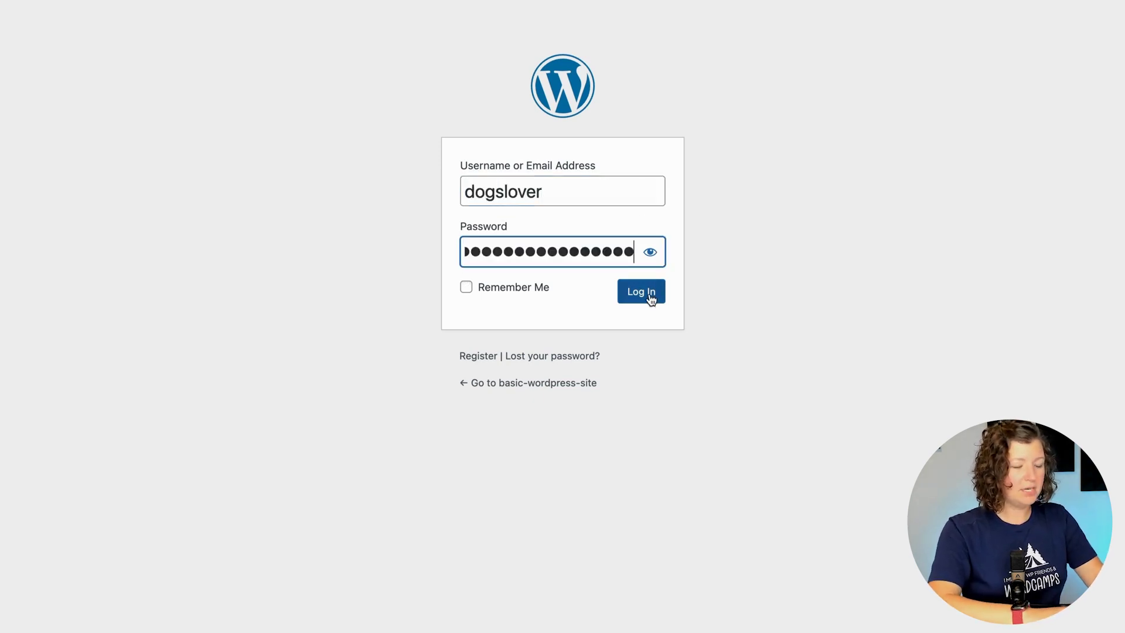
{"action": "left_click", "coordinate": [645, 293]}
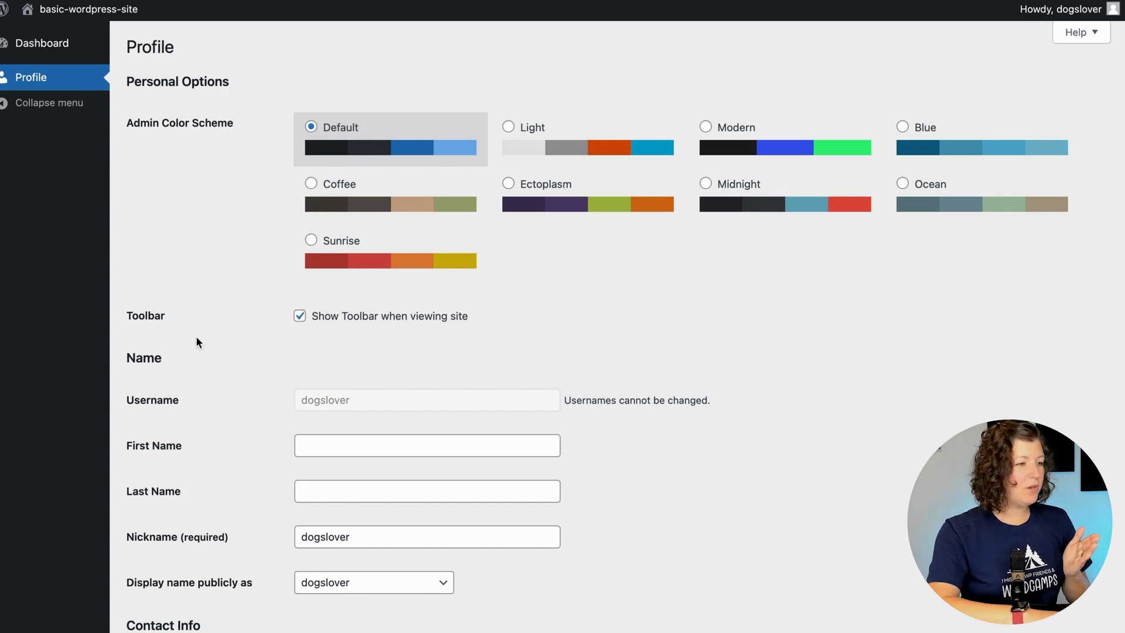
Check the member's profile, Dashboard and public homepage, then log the member out.
{"action": "scroll", "coordinate": [186, 182], "scroll_direction": "down", "scroll_amount": 15}
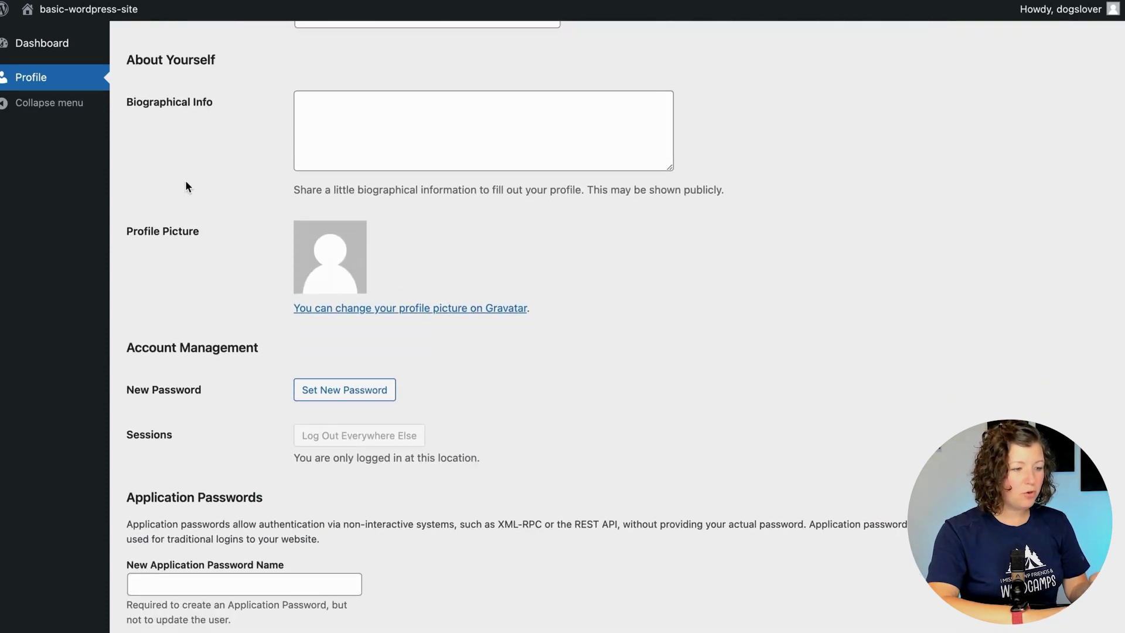
{"action": "scroll", "coordinate": [185, 186], "scroll_direction": "up", "scroll_amount": 15}
{"action": "left_click", "coordinate": [41, 42]}
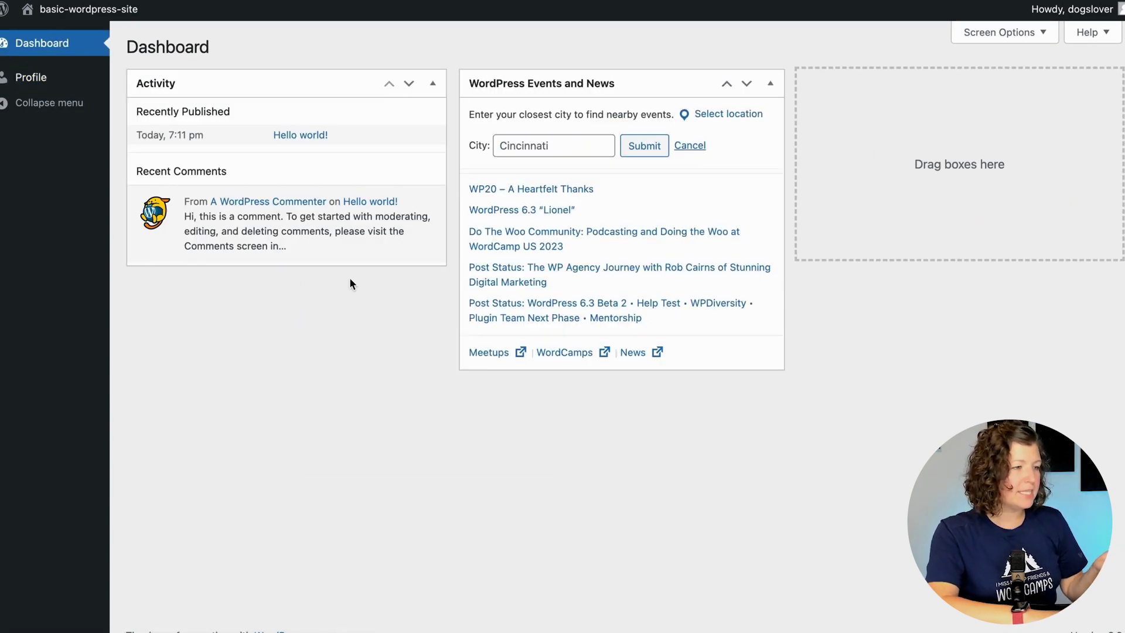
{"action": "left_click", "coordinate": [82, 10]}
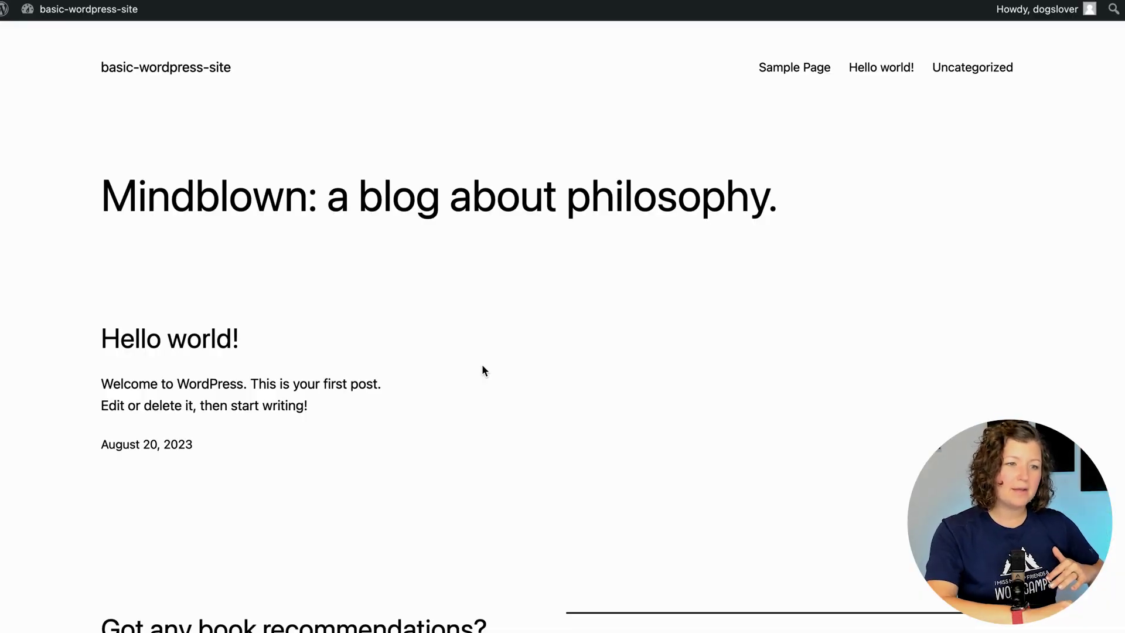
{"action": "mouse_move", "coordinate": [1051, 9]}
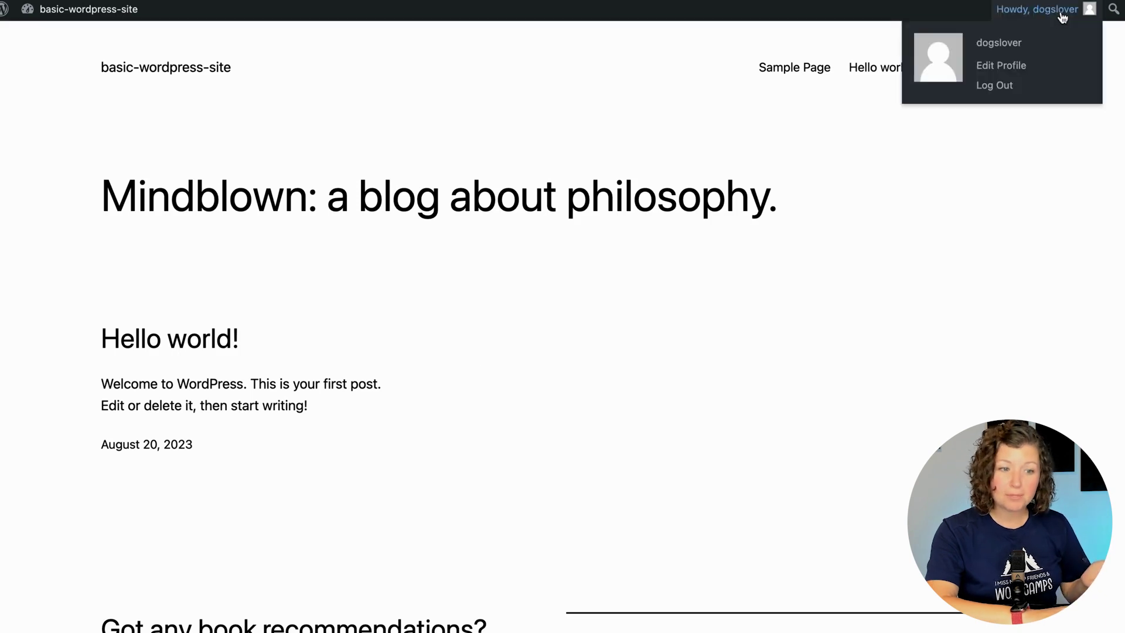
{"action": "left_click", "coordinate": [998, 96]}
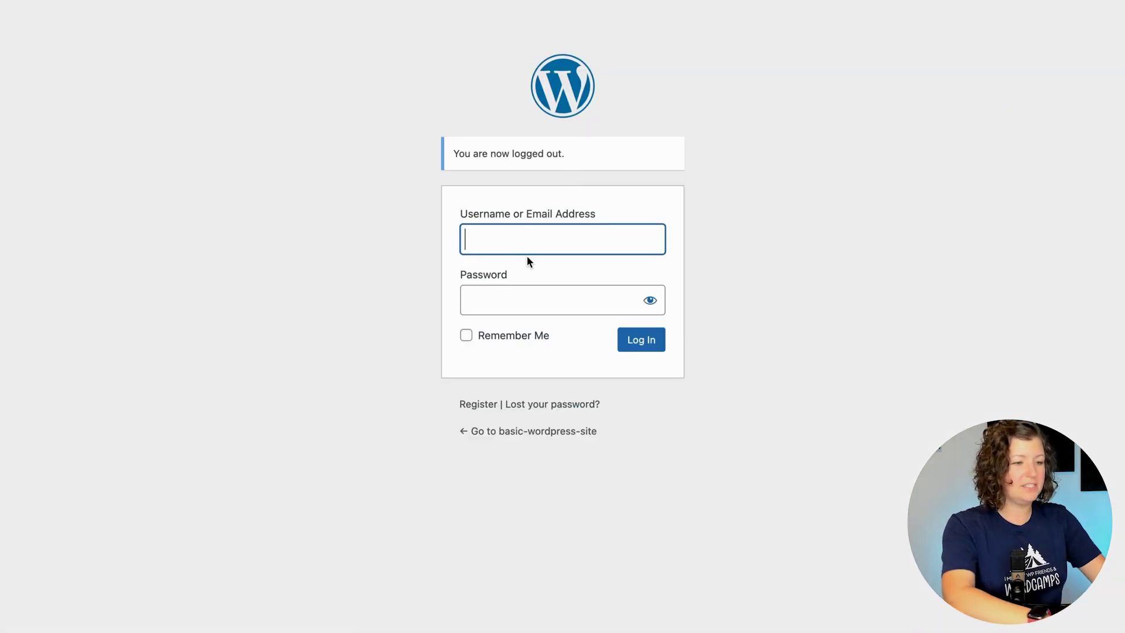
Log back in with the administrator username and password.
{"action": "type", "text": "kim"}
{"action": "key", "text": "Tab"}
{"action": "type", "text": "**********"}
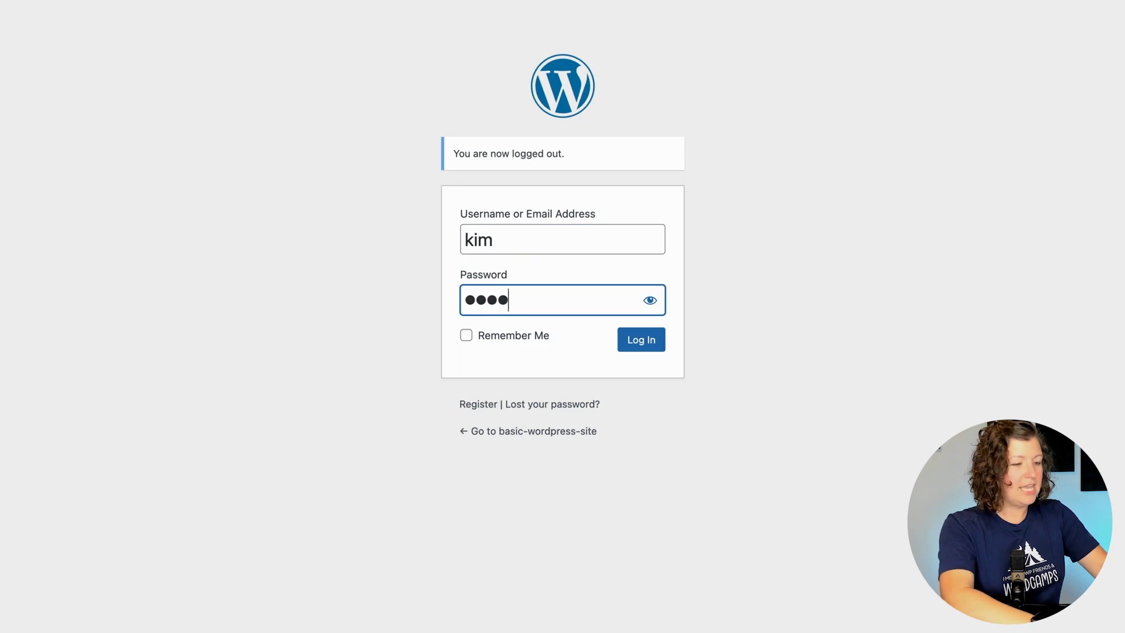
{"action": "key", "text": "Return"}
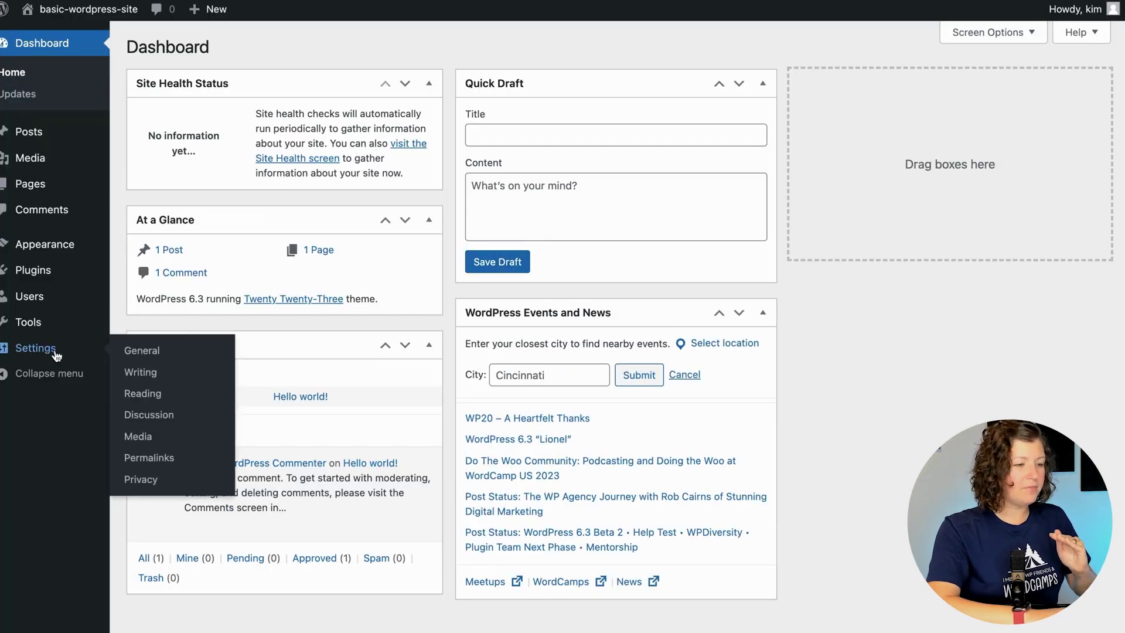
Resave the General Settings, then go to Plugins > Add New.
{"action": "left_click", "coordinate": [35, 347]}
{"action": "scroll", "coordinate": [221, 445], "scroll_direction": "down", "scroll_amount": 8}
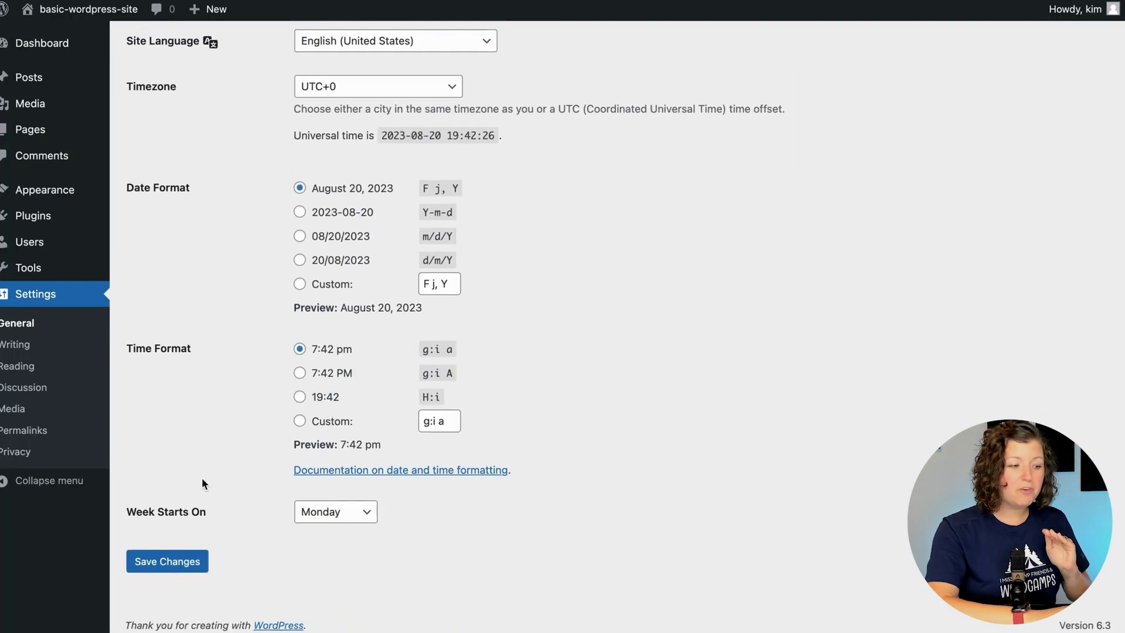
{"action": "left_click", "coordinate": [175, 571]}
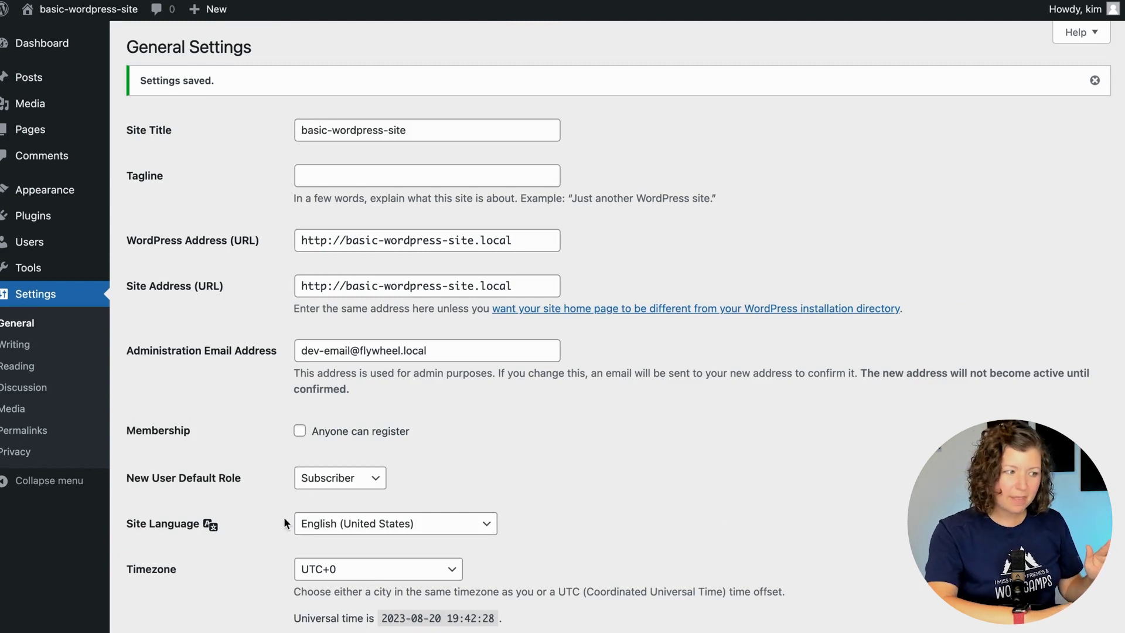
{"action": "left_click", "coordinate": [56, 218]}
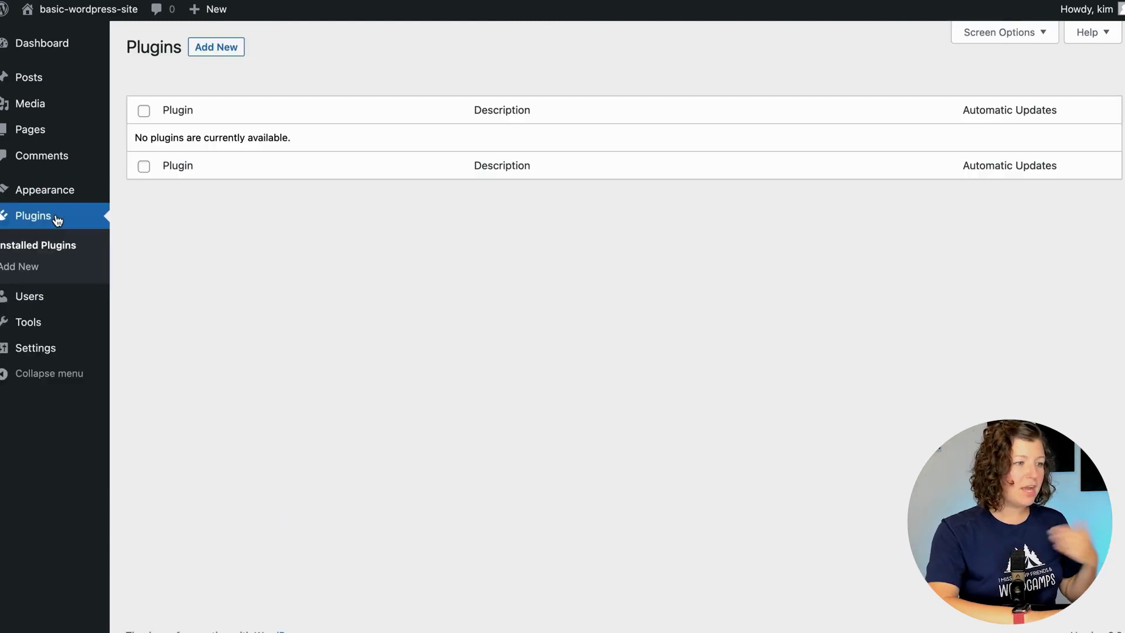
{"action": "left_click", "coordinate": [215, 48]}
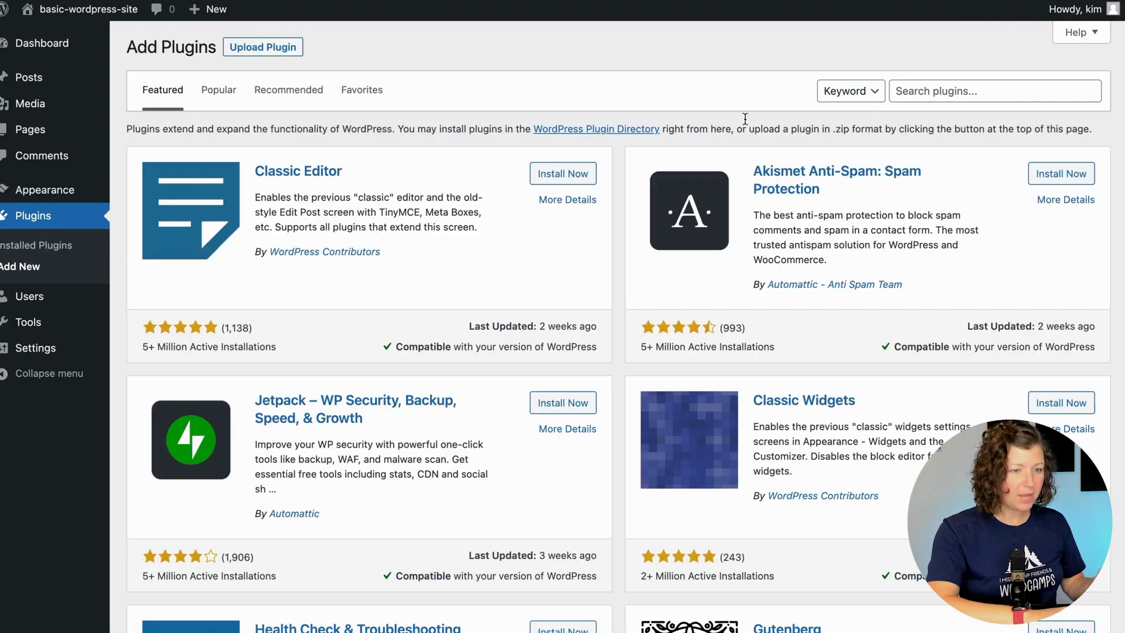
Search the plugin directory for 'paid memberships pro' and install it.
{"action": "left_click", "coordinate": [949, 93]}
{"action": "type", "text": "paid memberships pro"}
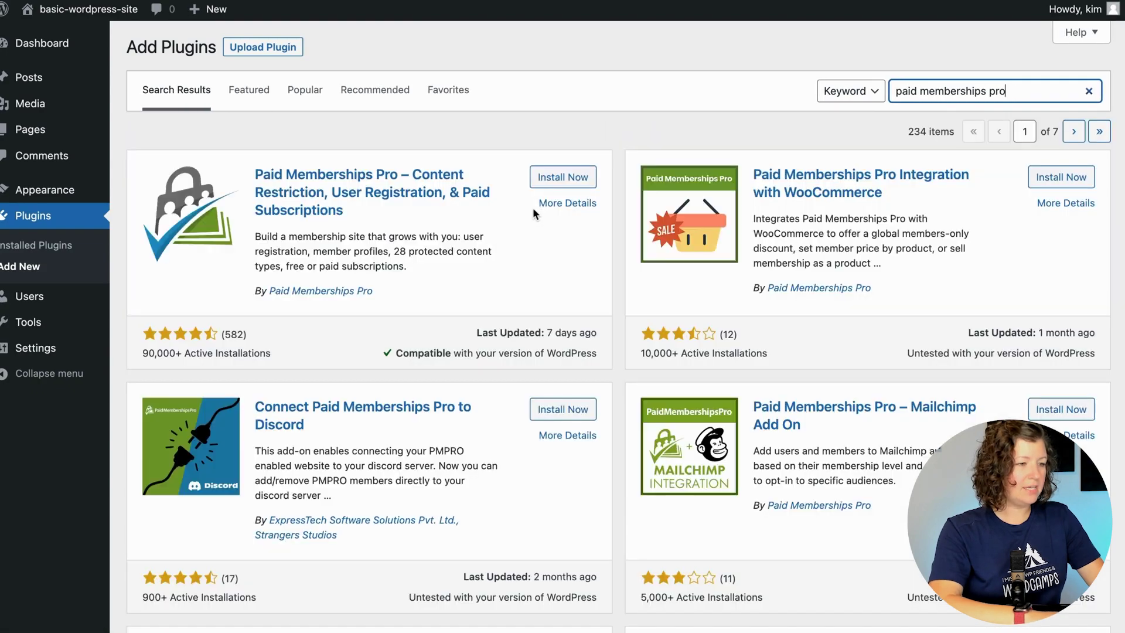
{"action": "left_click", "coordinate": [566, 174]}
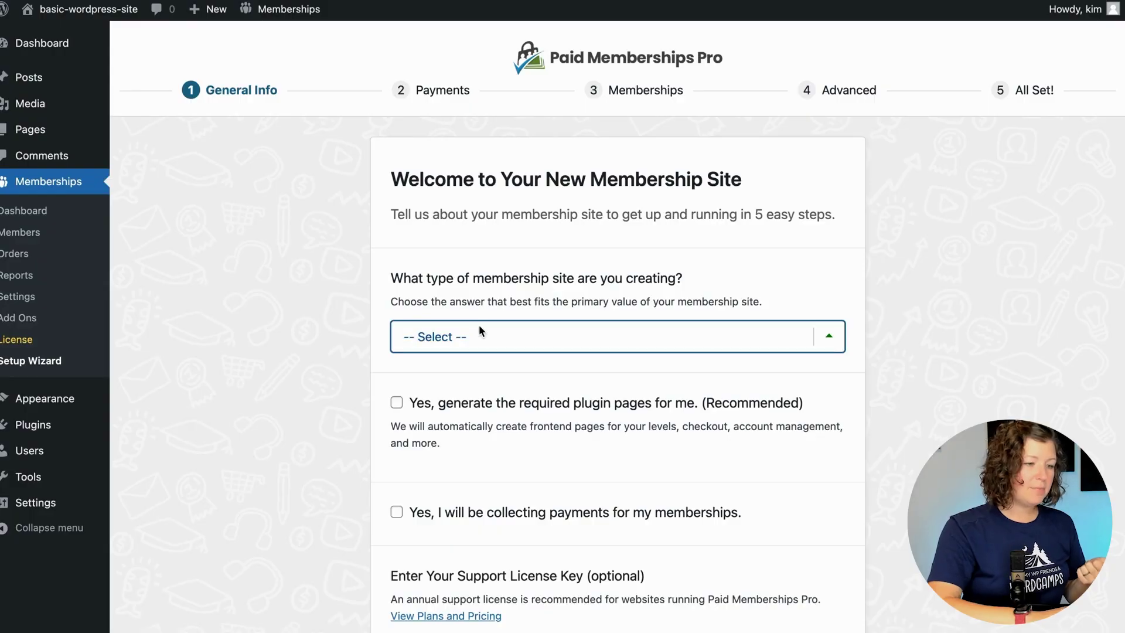
Set the site type to Blog/News and let the plugin generate its required pages.
{"action": "left_click", "coordinate": [479, 326]}
{"action": "left_click", "coordinate": [467, 396]}
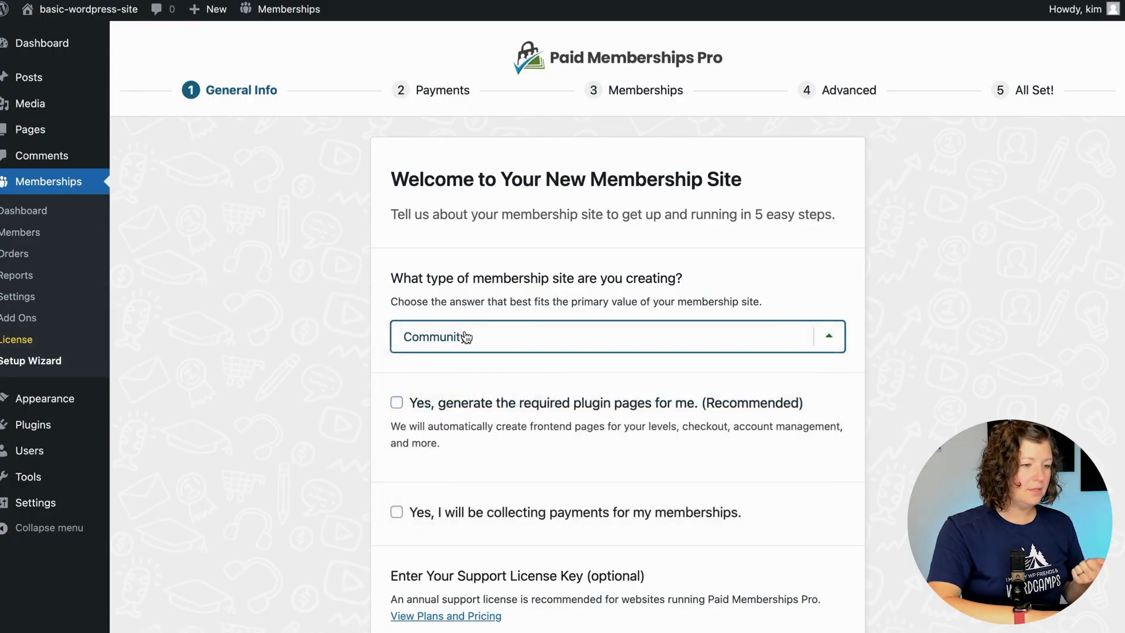
{"action": "left_click", "coordinate": [468, 335]}
{"action": "left_click", "coordinate": [467, 319]}
{"action": "scroll", "coordinate": [346, 387], "scroll_direction": "down", "scroll_amount": 2}
{"action": "left_click", "coordinate": [433, 339]}
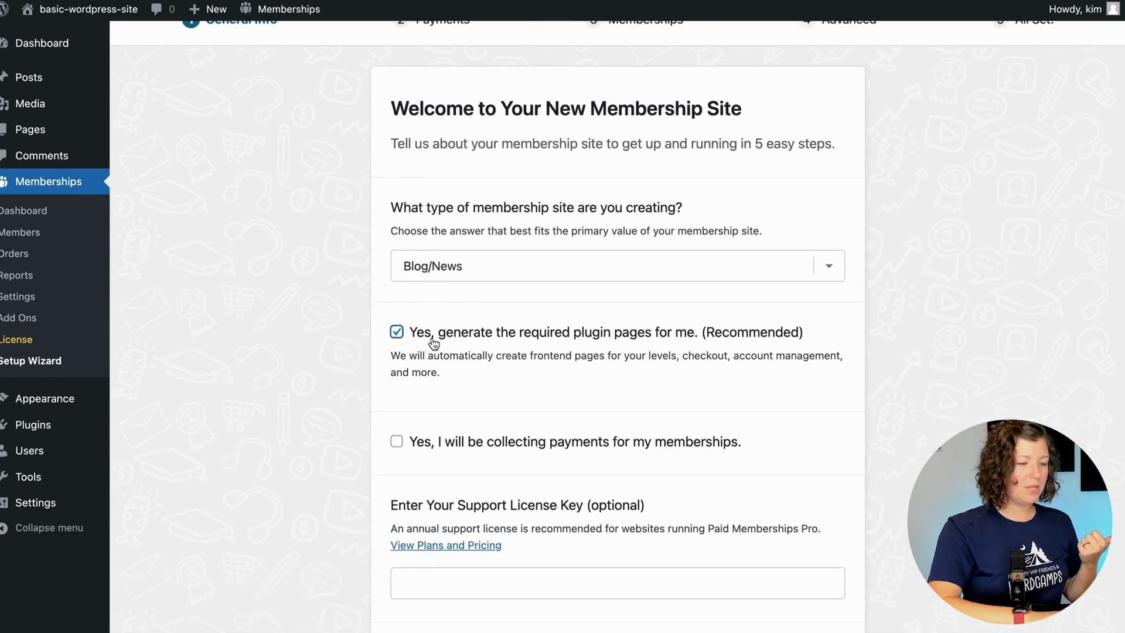
{"action": "scroll", "coordinate": [433, 344], "scroll_direction": "down", "scroll_amount": 1}
{"action": "scroll", "coordinate": [433, 344], "scroll_direction": "down", "scroll_amount": 1}
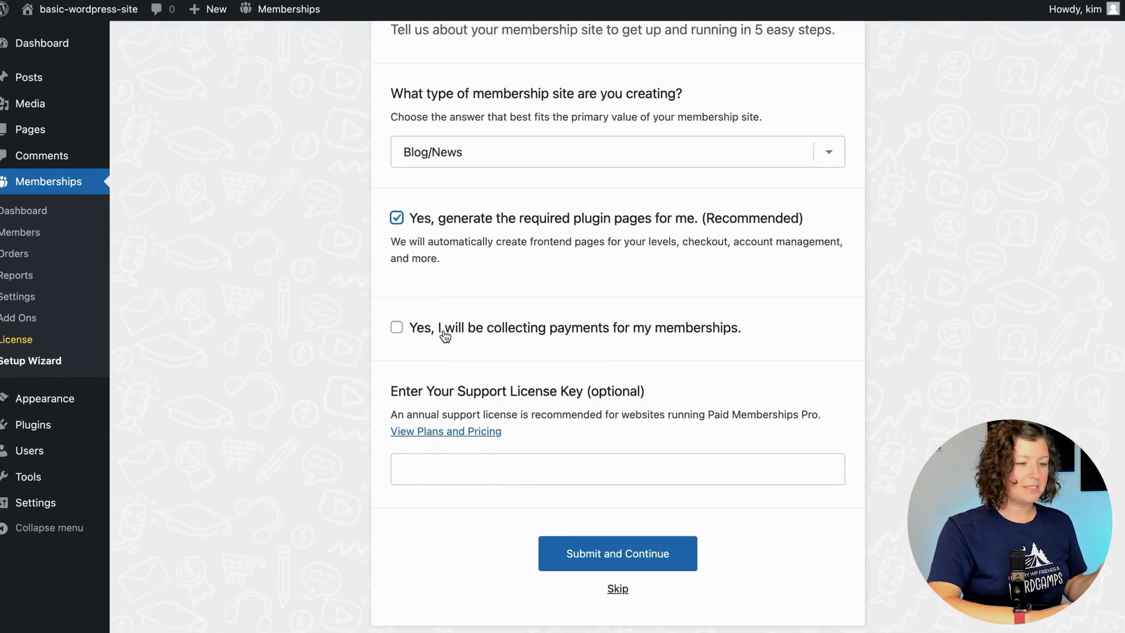
{"action": "left_click", "coordinate": [586, 544]}
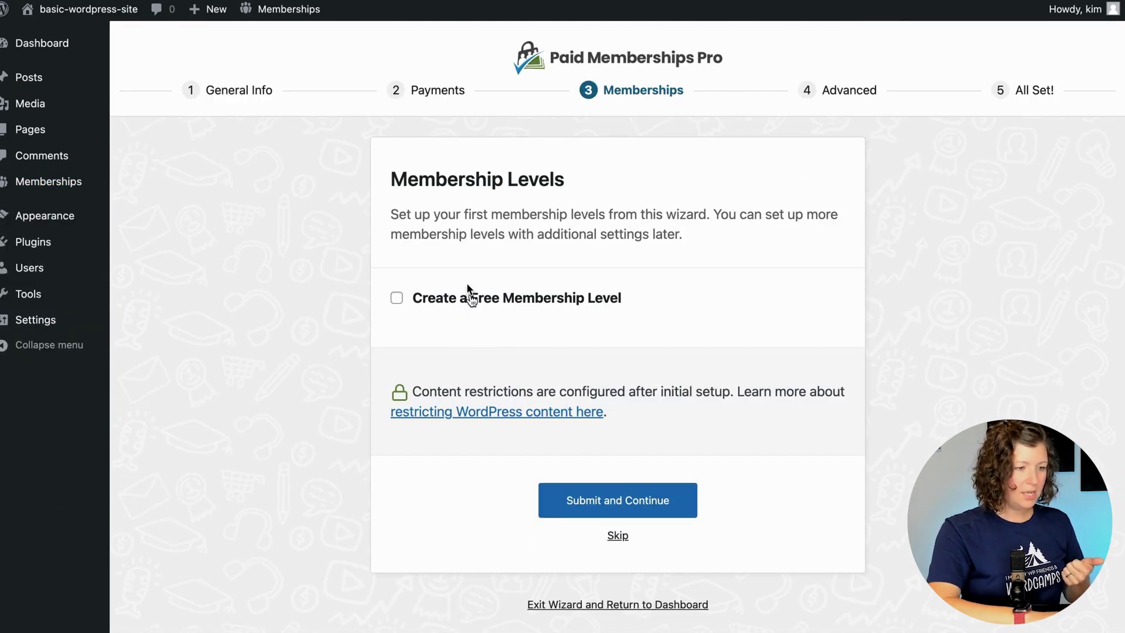
Add a free membership level named 'Dog Lovers'.
{"action": "left_click", "coordinate": [468, 296]}
{"action": "left_click", "coordinate": [518, 327]}
{"action": "type", "text": "Dog L"}
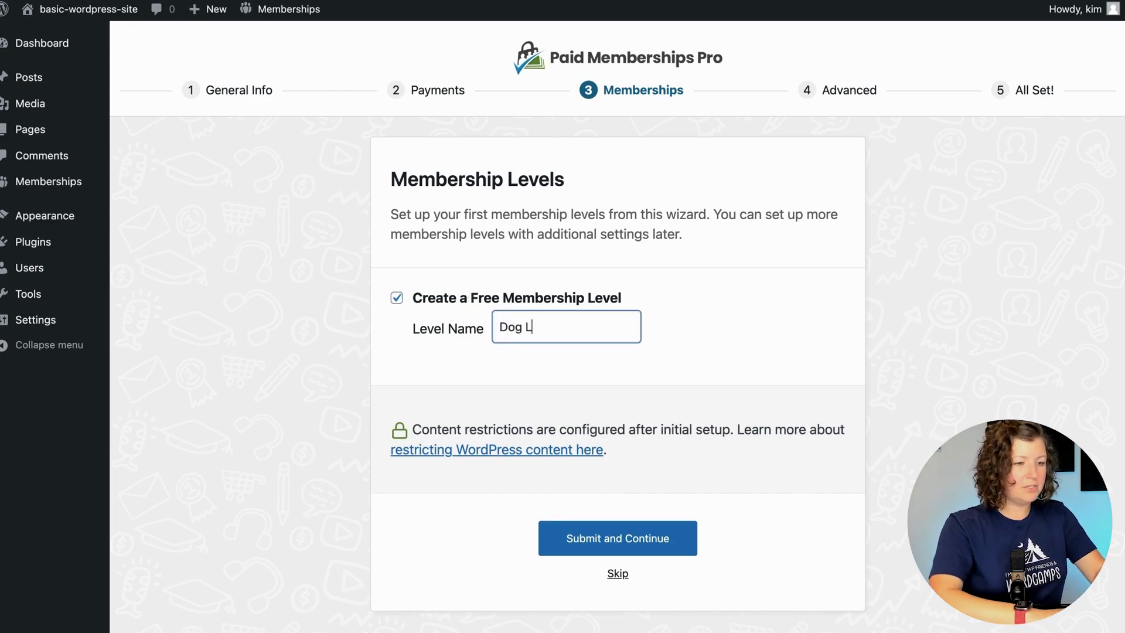
{"action": "type", "text": "overs"}
{"action": "left_click", "coordinate": [629, 545]}
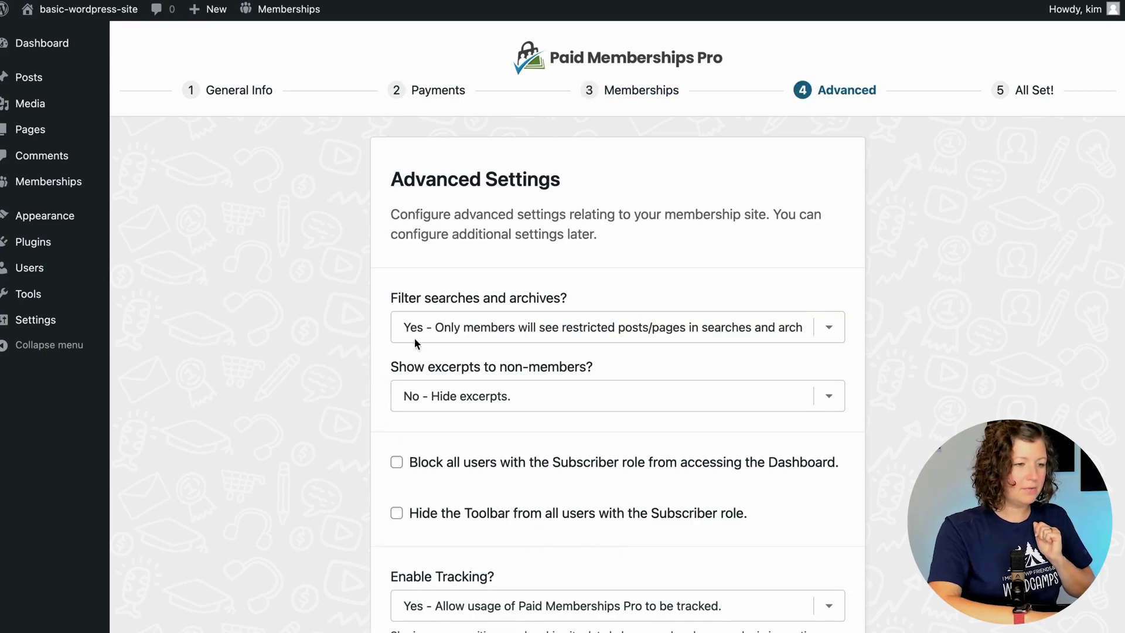
Show restricted posts in searches, show excerpts, hide the subscriber toolbar, and disable usage tracking.
{"action": "left_click", "coordinate": [415, 340]}
{"action": "left_click", "coordinate": [463, 306]}
{"action": "left_click", "coordinate": [447, 398]}
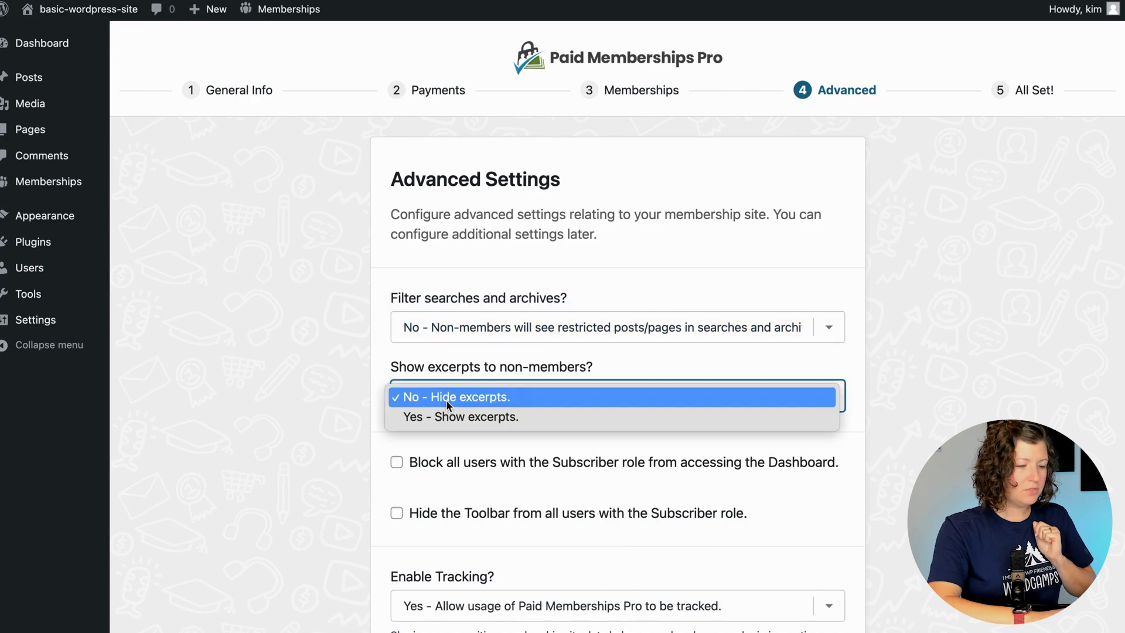
{"action": "left_click", "coordinate": [454, 416]}
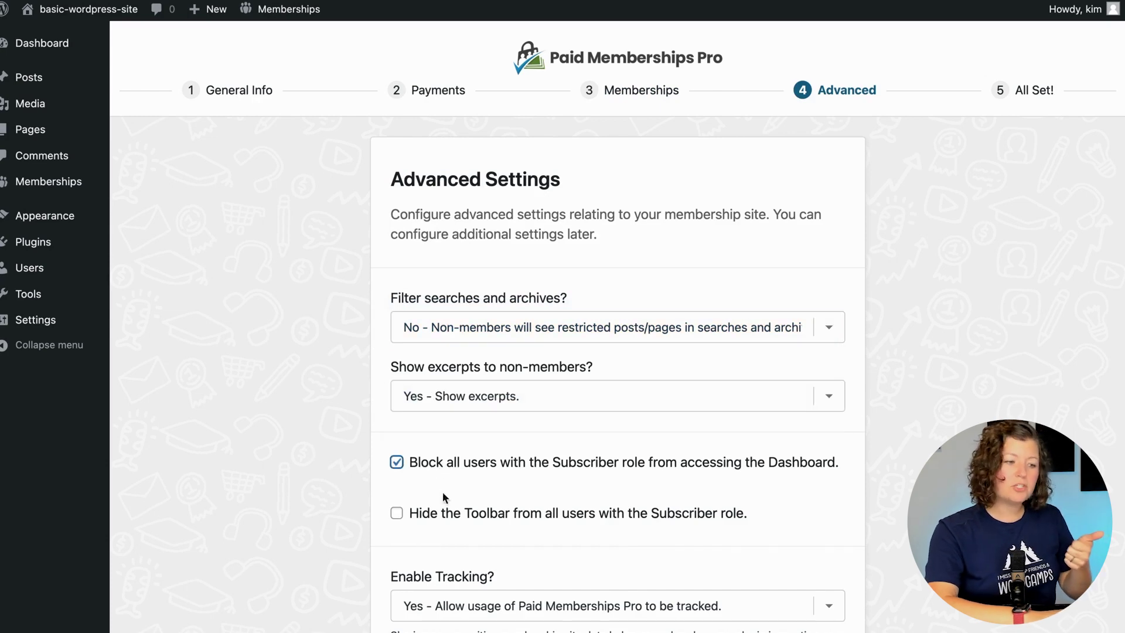
{"action": "left_click", "coordinate": [447, 515]}
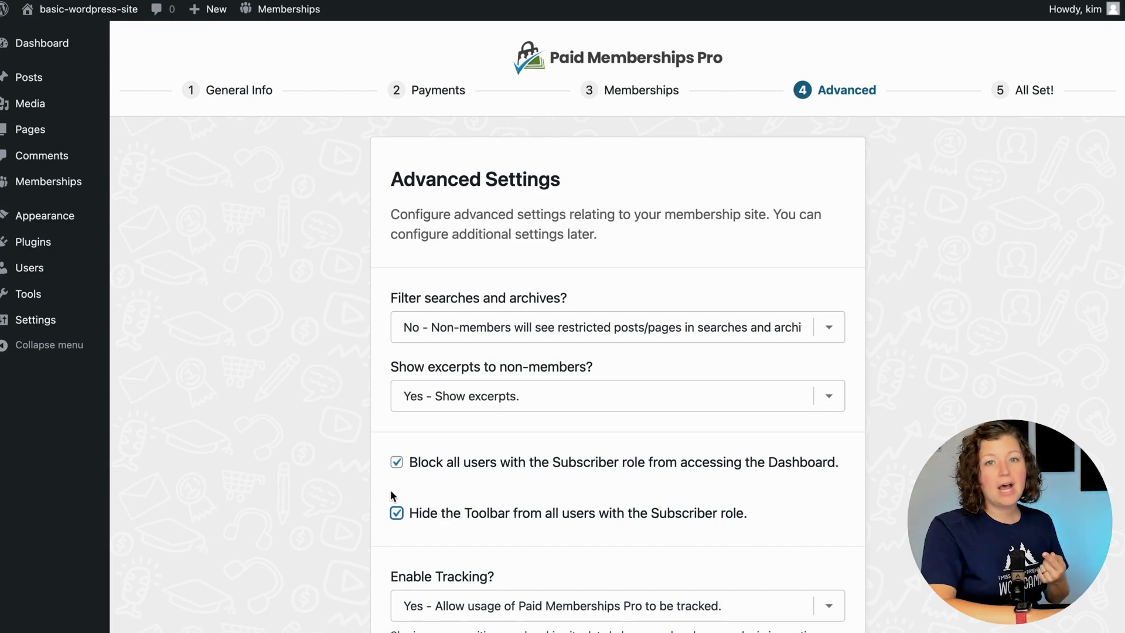
{"action": "scroll", "coordinate": [312, 572], "scroll_direction": "down", "scroll_amount": 5}
{"action": "left_click", "coordinate": [450, 417]}
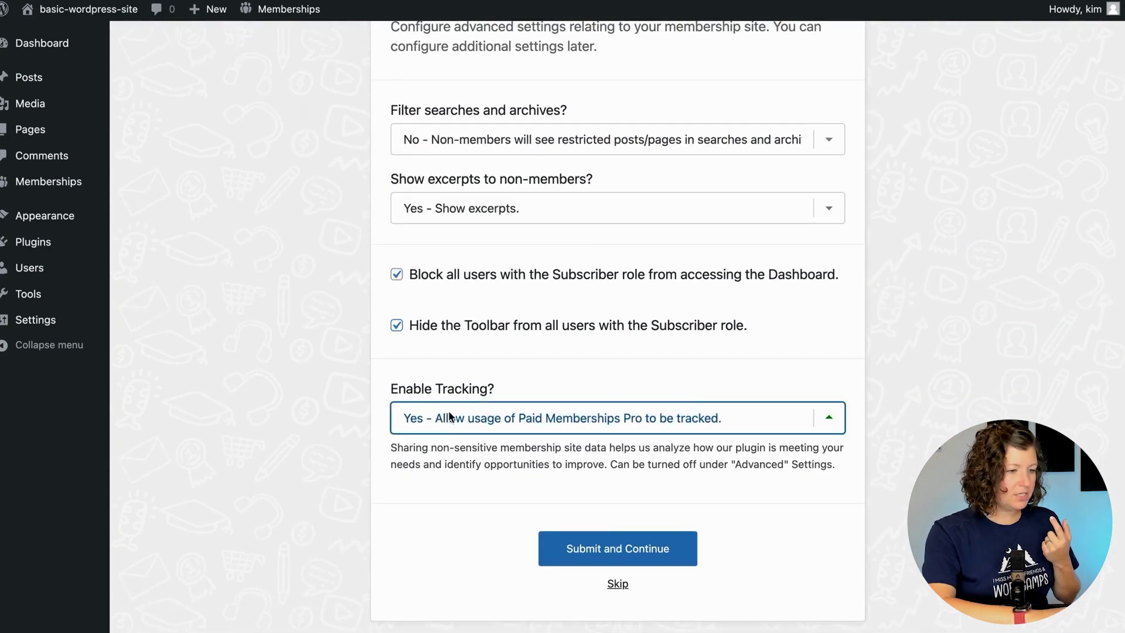
{"action": "left_click", "coordinate": [450, 438]}
{"action": "left_click", "coordinate": [590, 544]}
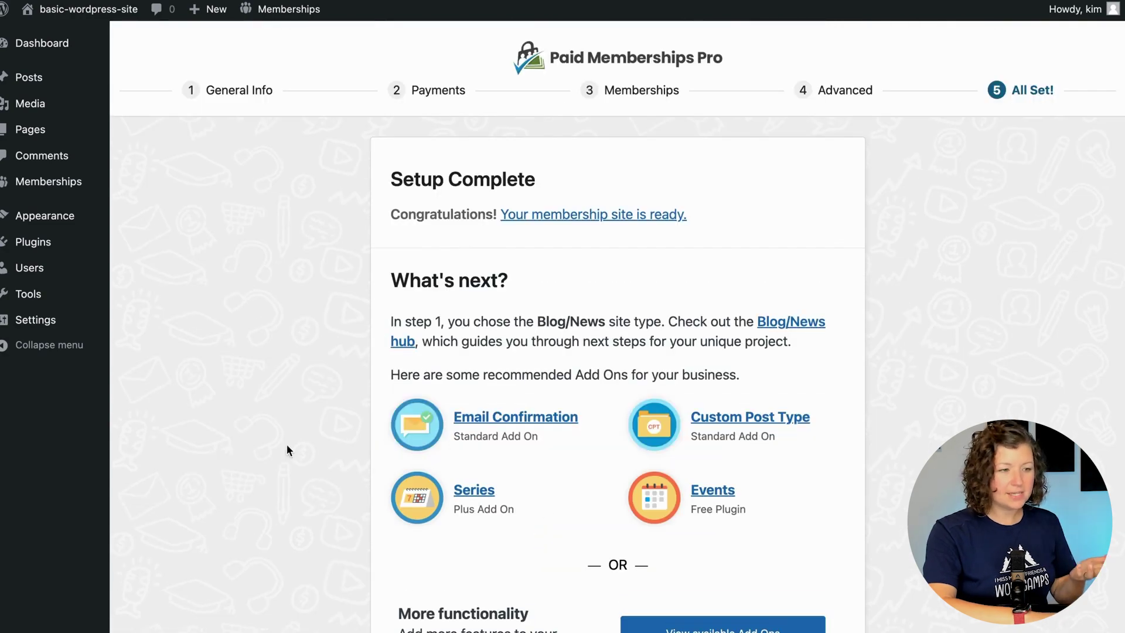
Open the Membership Levels page from the 'Your membership site is ready' link.
{"action": "scroll", "coordinate": [432, 454], "scroll_direction": "down", "scroll_amount": 5}
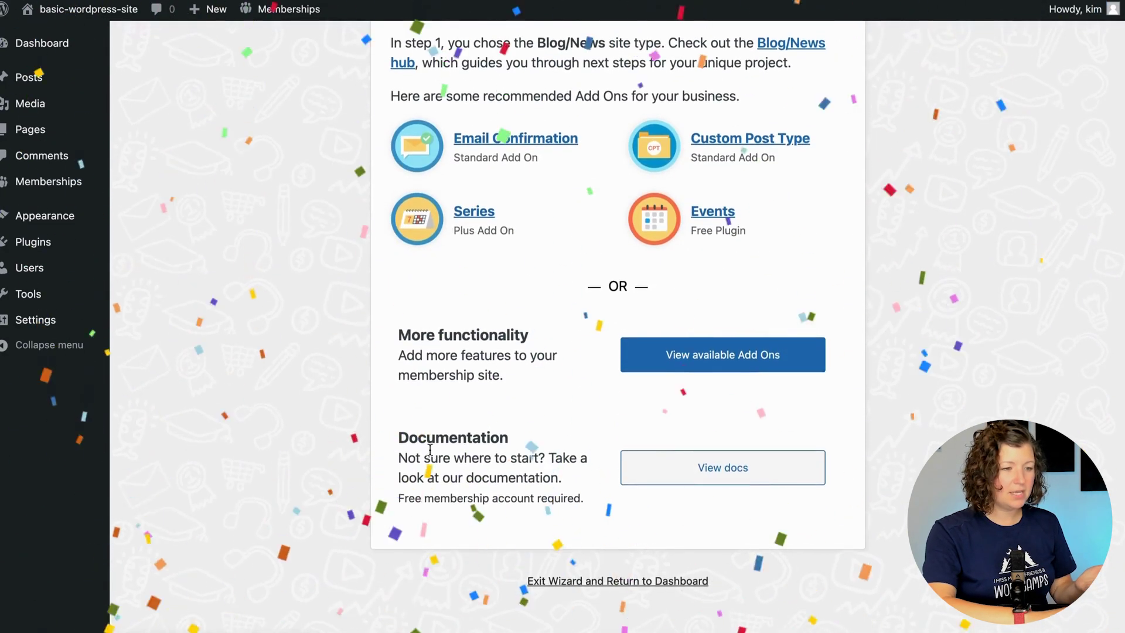
{"action": "scroll", "coordinate": [429, 449], "scroll_direction": "up", "scroll_amount": 5}
{"action": "left_click", "coordinate": [610, 217]}
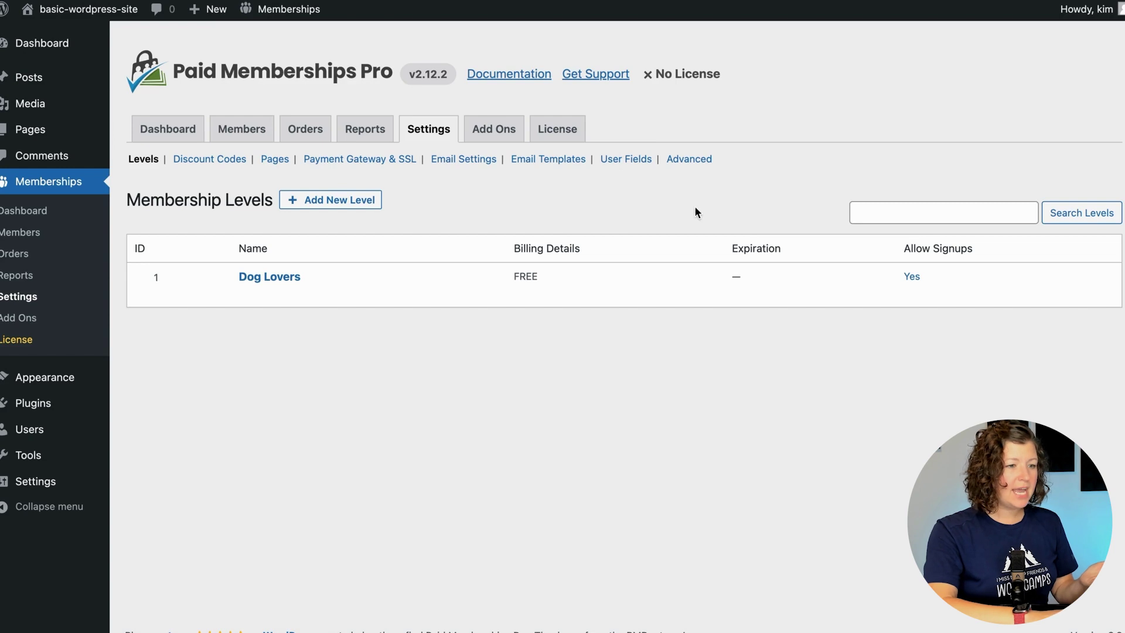
Add a 'Dog Name' text field (dog_name) to More Information and save all changes.
{"action": "left_click", "coordinate": [624, 165]}
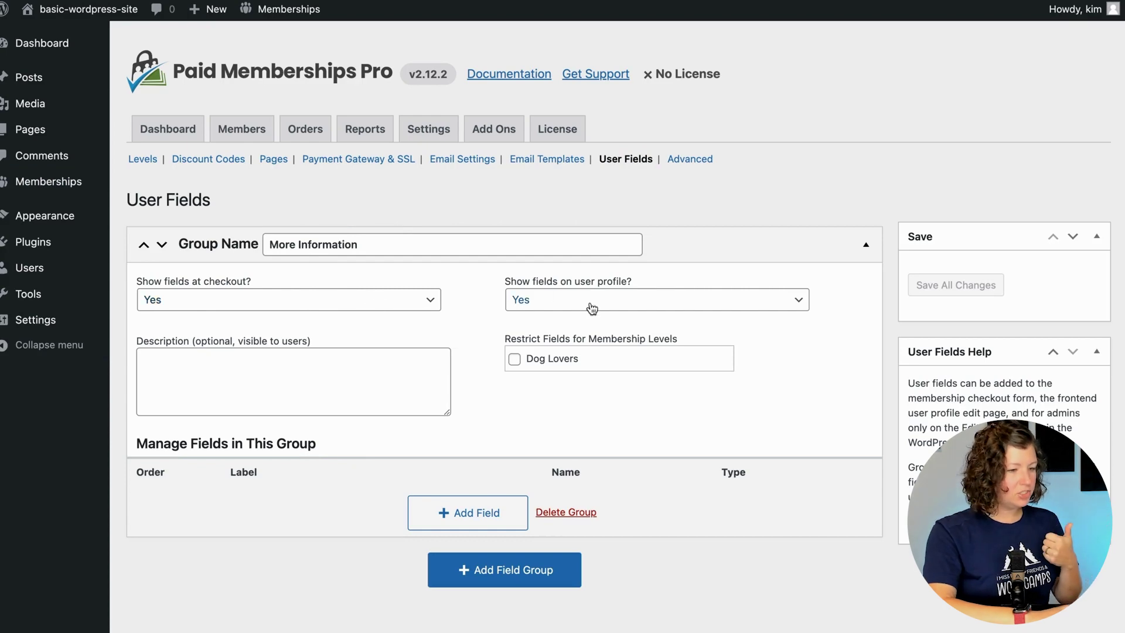
{"action": "left_click", "coordinate": [462, 501]}
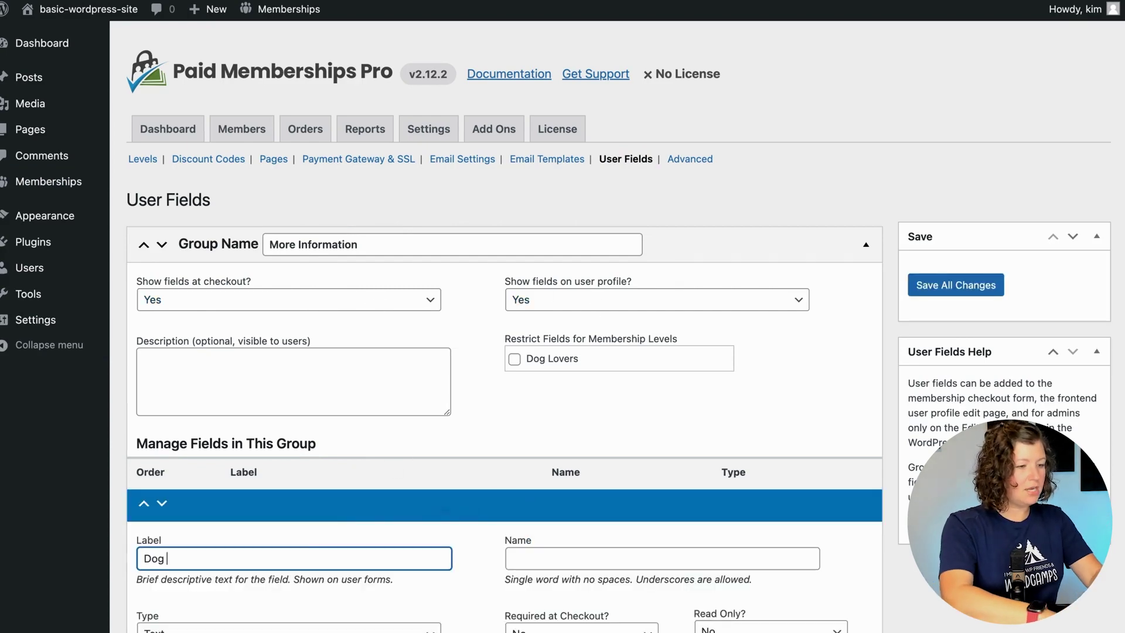
{"action": "type", "text": "Dog Name"}
{"action": "scroll", "coordinate": [333, 561], "scroll_direction": "down", "scroll_amount": 7}
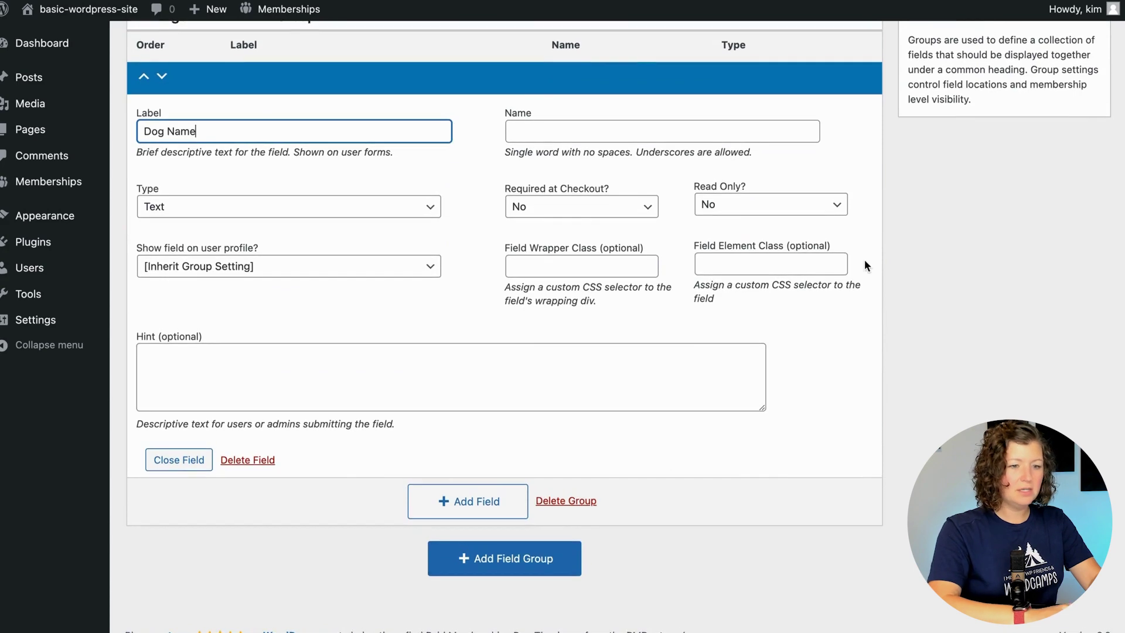
{"action": "scroll", "coordinate": [864, 265], "scroll_direction": "up", "scroll_amount": 7}
{"action": "left_click", "coordinate": [953, 290]}
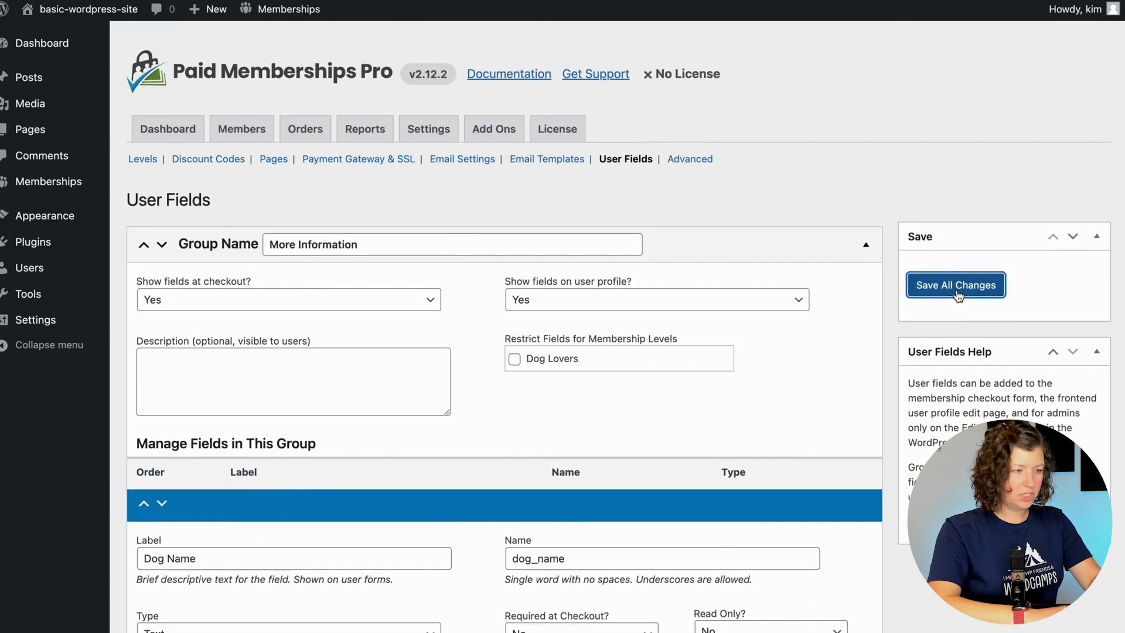
From the live site's Membership Levels page, select the free Dog Lovers level.
{"action": "left_click", "coordinate": [88, 10]}
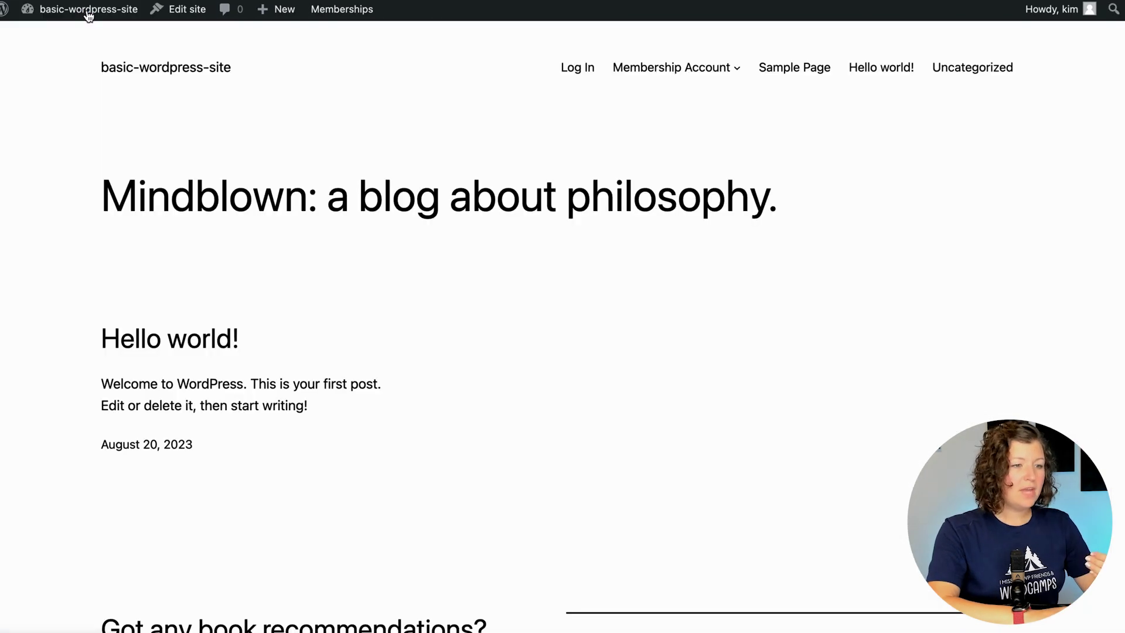
{"action": "mouse_move", "coordinate": [676, 67]}
{"action": "left_click", "coordinate": [674, 269]}
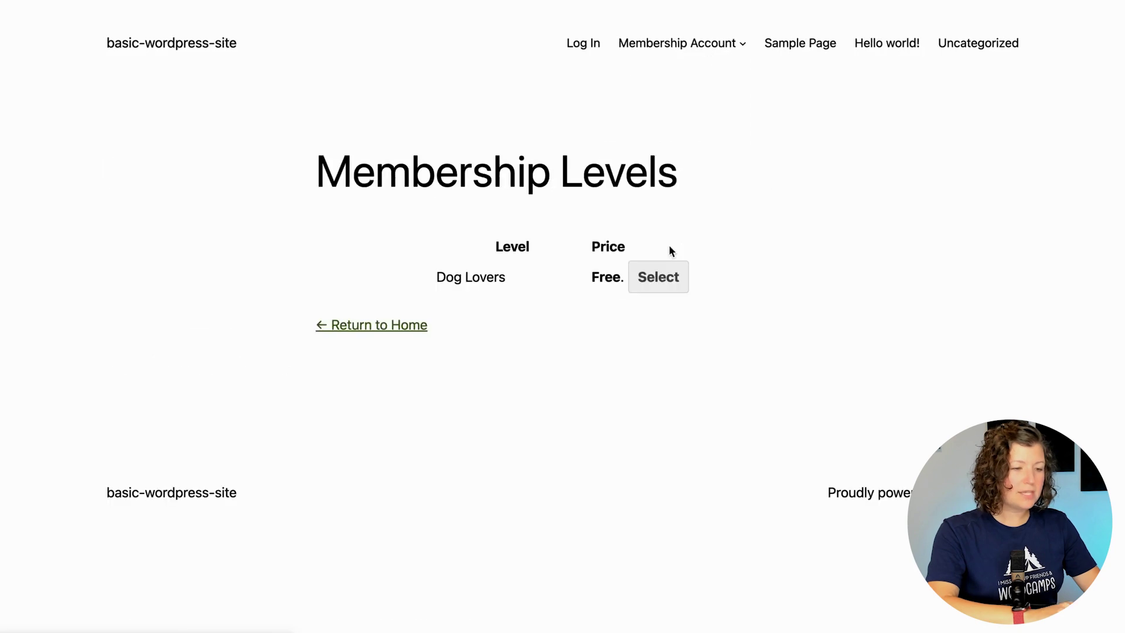
{"action": "left_click", "coordinate": [672, 278]}
{"action": "scroll", "coordinate": [213, 287], "scroll_direction": "down", "scroll_amount": 4}
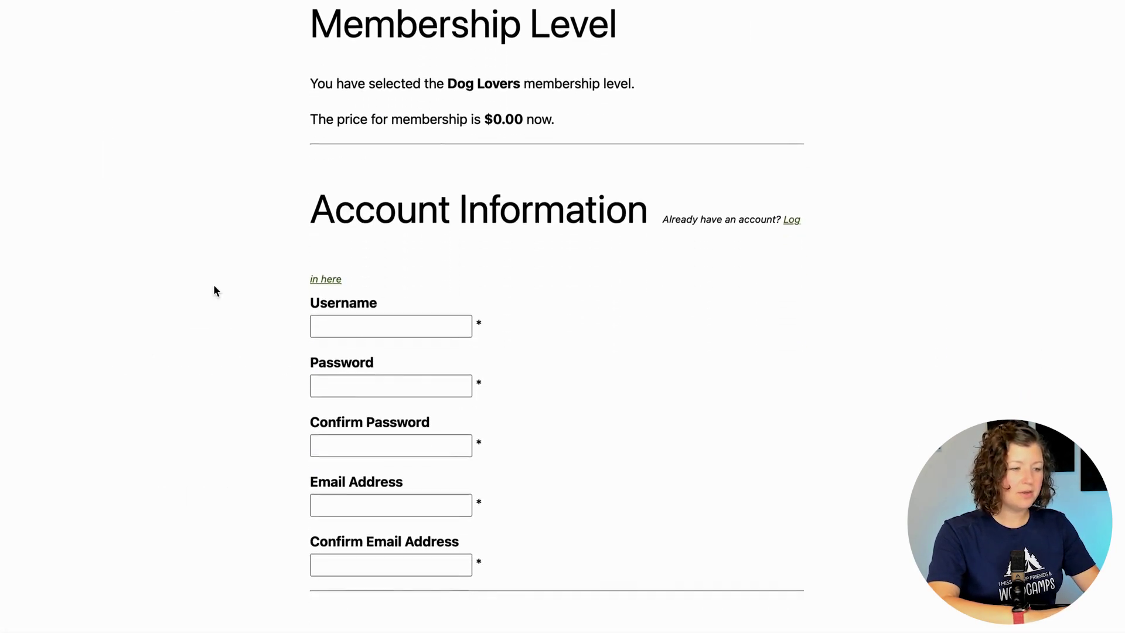
{"action": "scroll", "coordinate": [213, 286], "scroll_direction": "up", "scroll_amount": 2}
{"action": "scroll", "coordinate": [213, 285], "scroll_direction": "down", "scroll_amount": 3}
{"action": "left_click", "coordinate": [321, 288]}
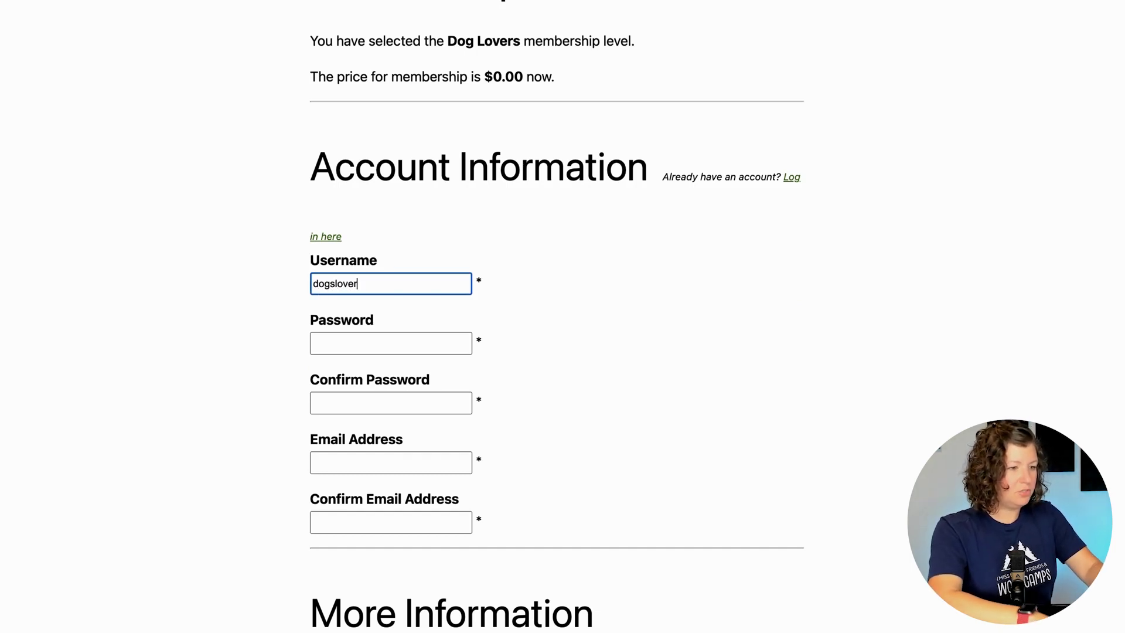
{"action": "key", "text": "super+a"}
{"action": "key", "text": "super+c"}
{"action": "key", "text": "Tab"}
{"action": "key", "text": "super+v"}
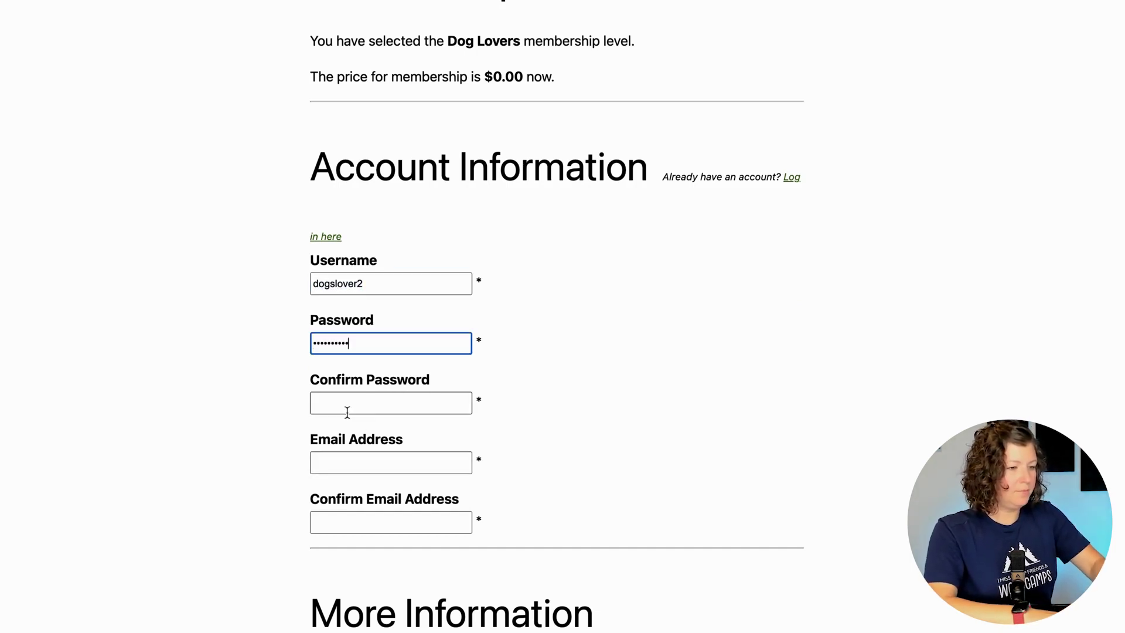
{"action": "key", "text": "Tab"}
{"action": "key", "text": "super+v"}
{"action": "key", "text": "Tab"}
{"action": "key", "text": "super+v"}
{"action": "type", "text": "@"}
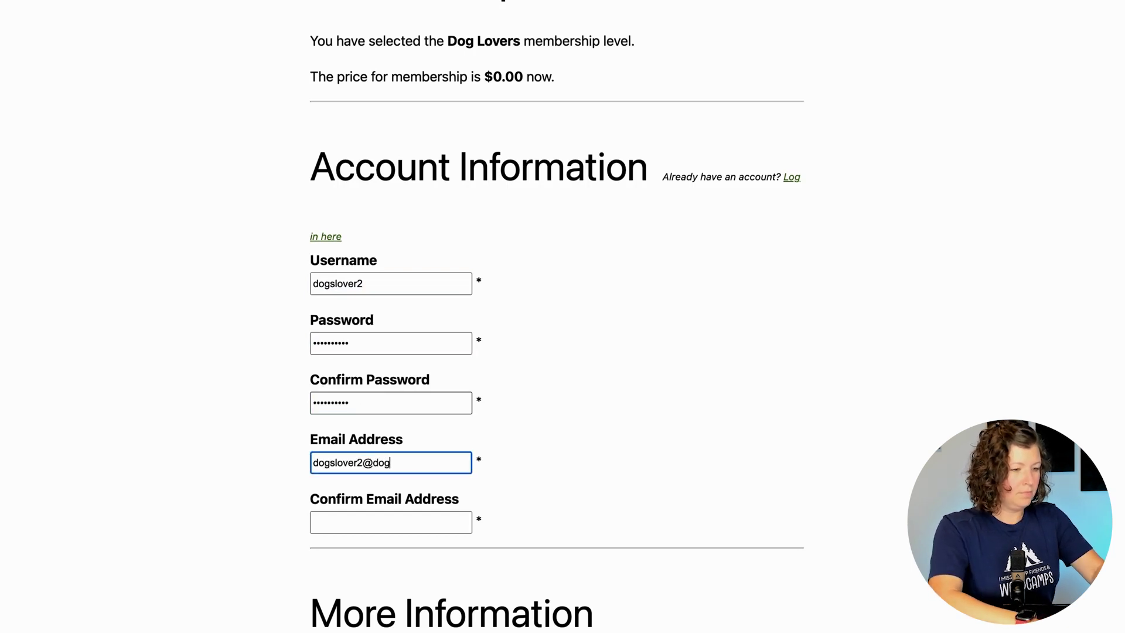
{"action": "type", "text": "dogs.com"}
{"action": "key", "text": "Tab"}
{"action": "key", "text": "super+v"}
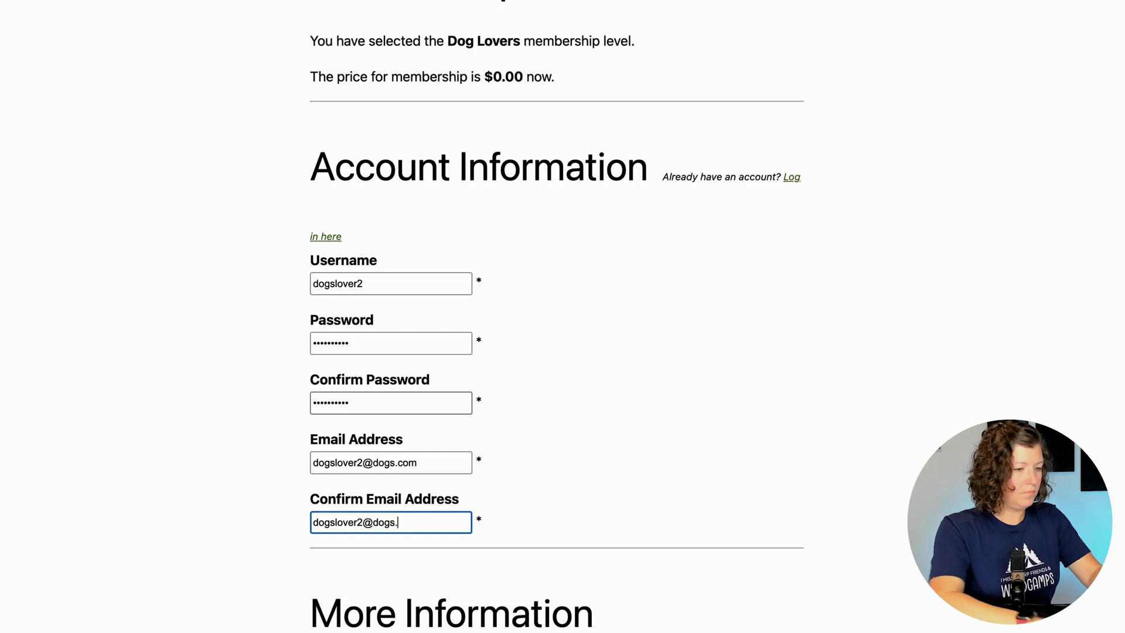
{"action": "scroll", "coordinate": [246, 435], "scroll_direction": "down", "scroll_amount": 6}
{"action": "left_click", "coordinate": [349, 342]}
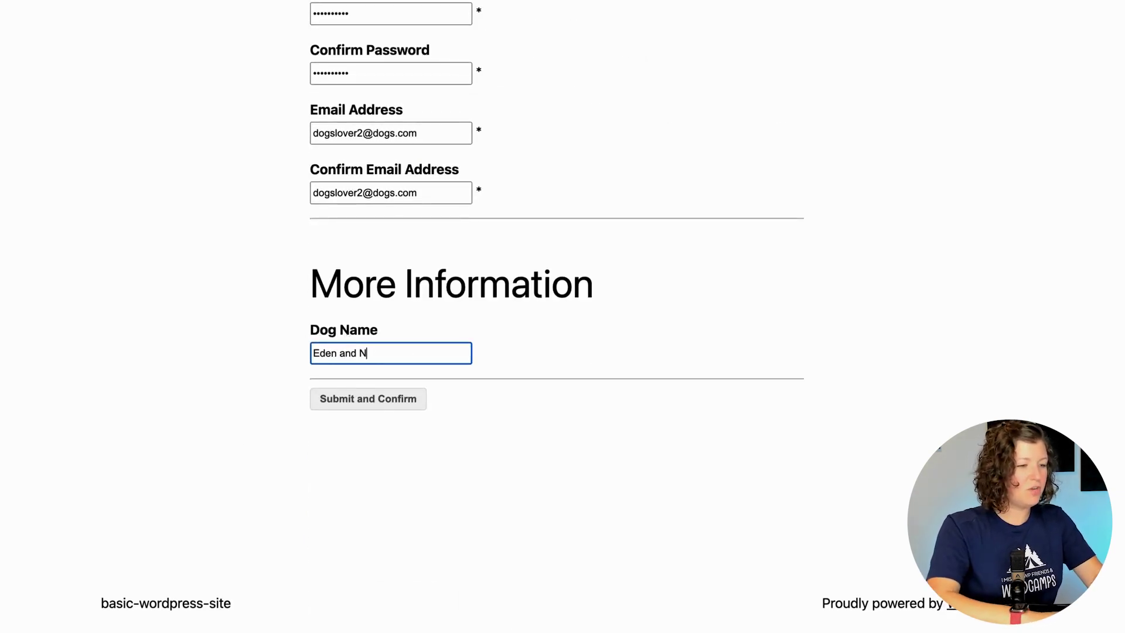
Submit the Dog Lovers checkout, then open and update the member's profile with the saved dog name.
{"action": "left_click", "coordinate": [379, 405]}
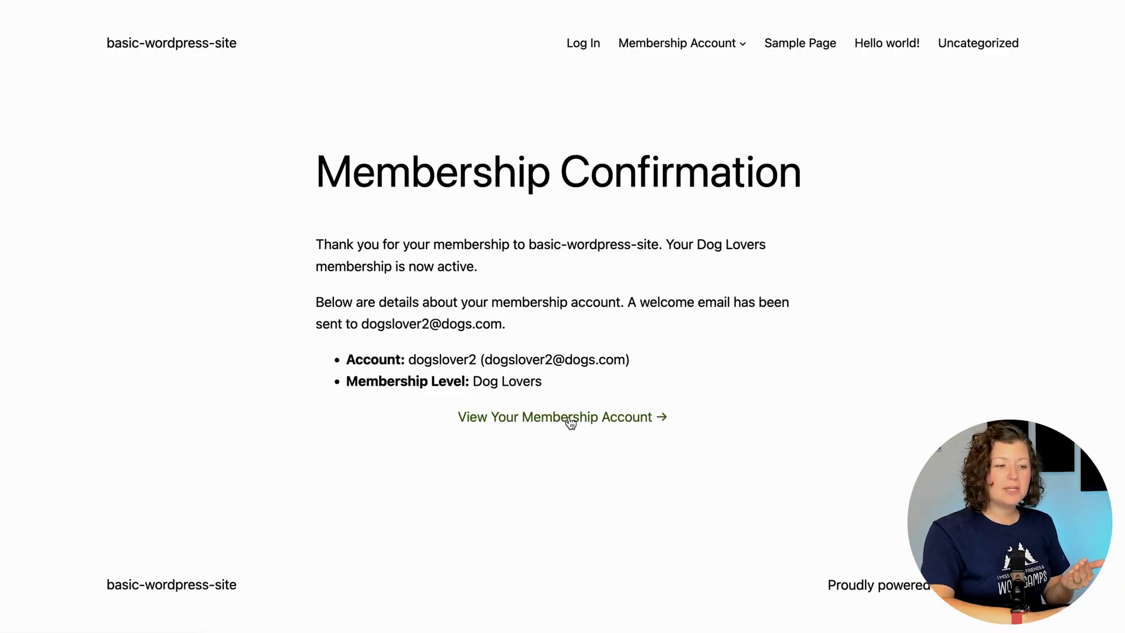
{"action": "left_click", "coordinate": [569, 418]}
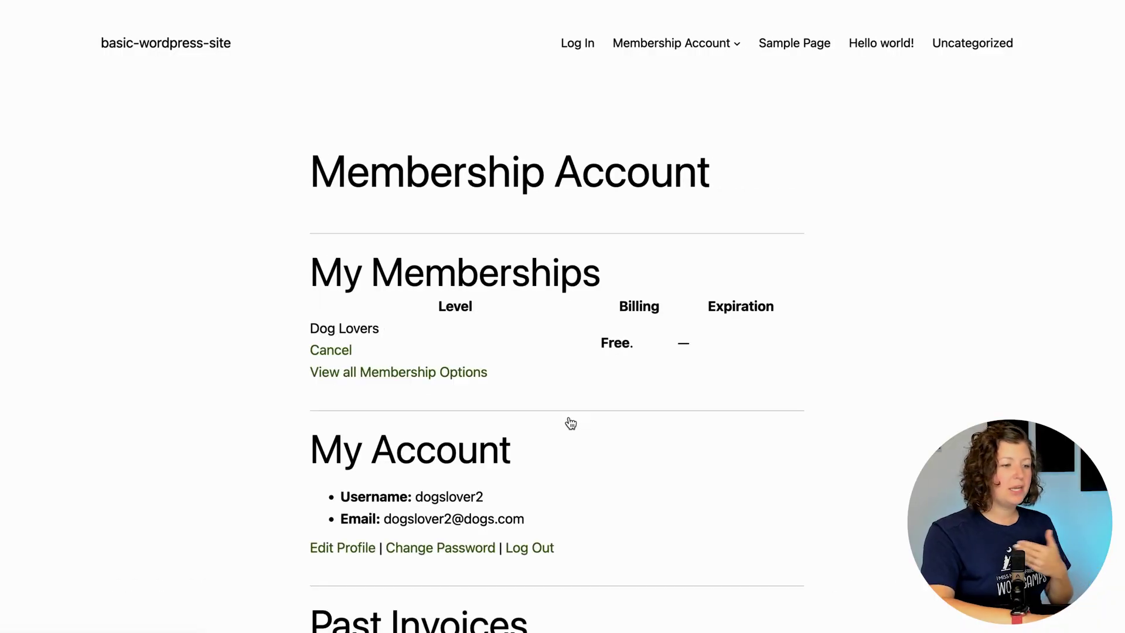
{"action": "scroll", "coordinate": [278, 374], "scroll_direction": "down", "scroll_amount": 5}
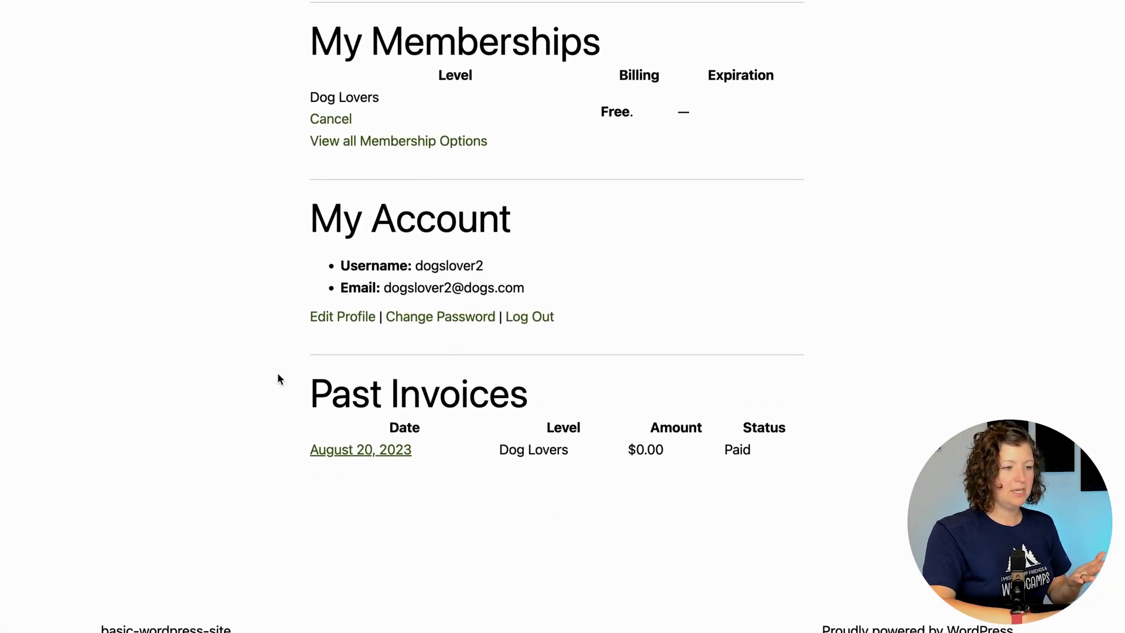
{"action": "left_click", "coordinate": [347, 319]}
{"action": "scroll", "coordinate": [265, 300], "scroll_direction": "down", "scroll_amount": 5}
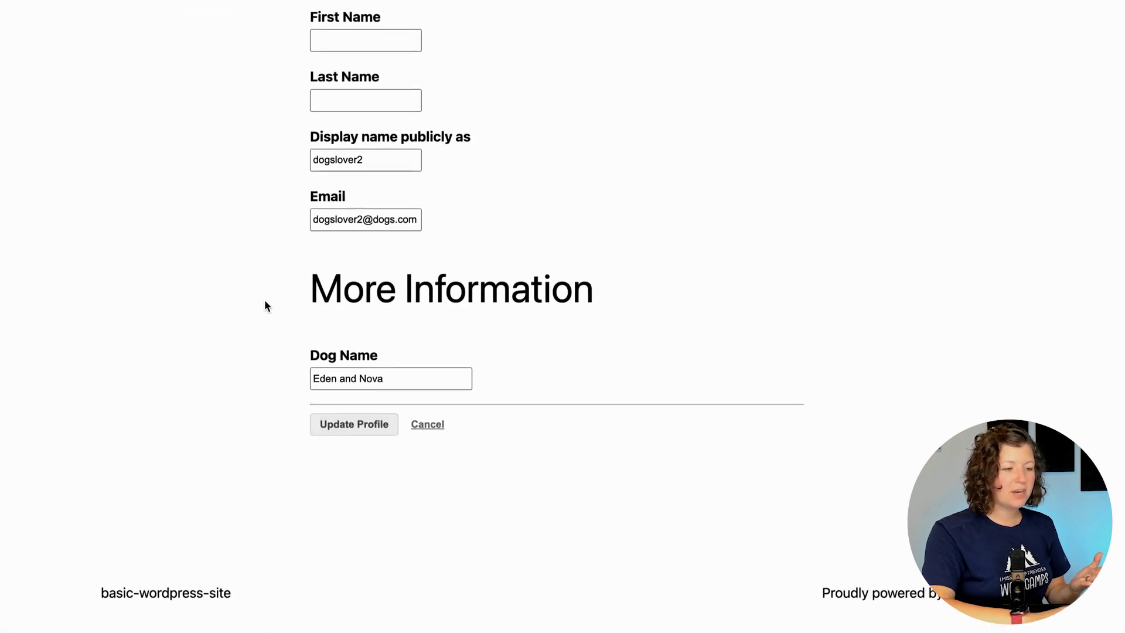
{"action": "left_click", "coordinate": [388, 437]}
Review the $0.00 paid Dog Lovers invoice and return to the membership account.
{"action": "scroll", "coordinate": [567, 266], "scroll_direction": "down", "scroll_amount": 3}
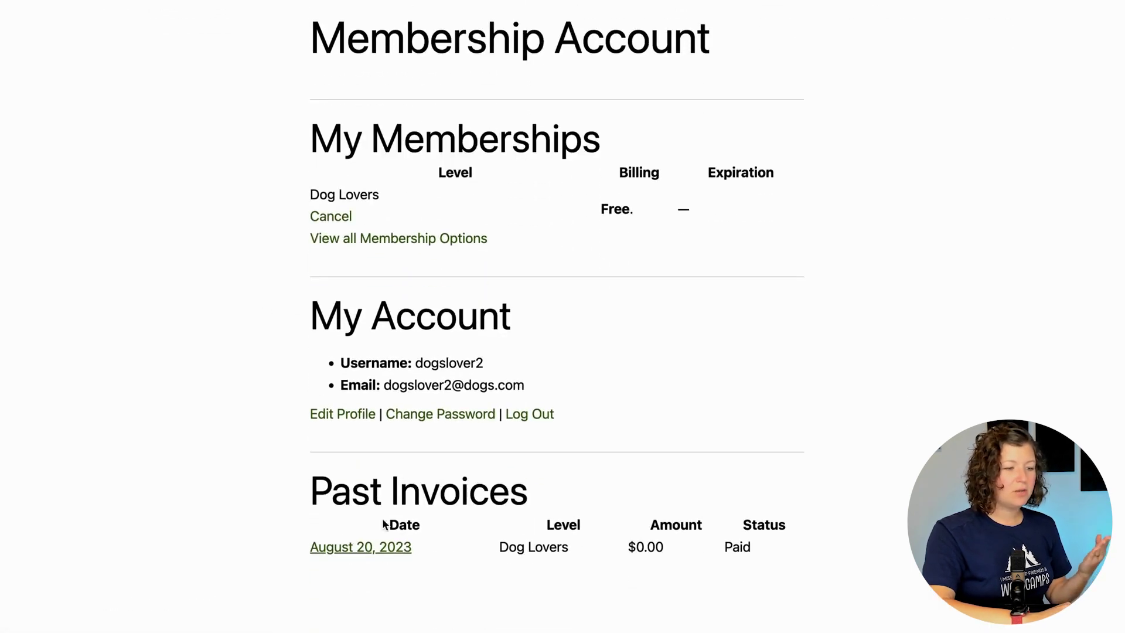
{"action": "left_click", "coordinate": [383, 554]}
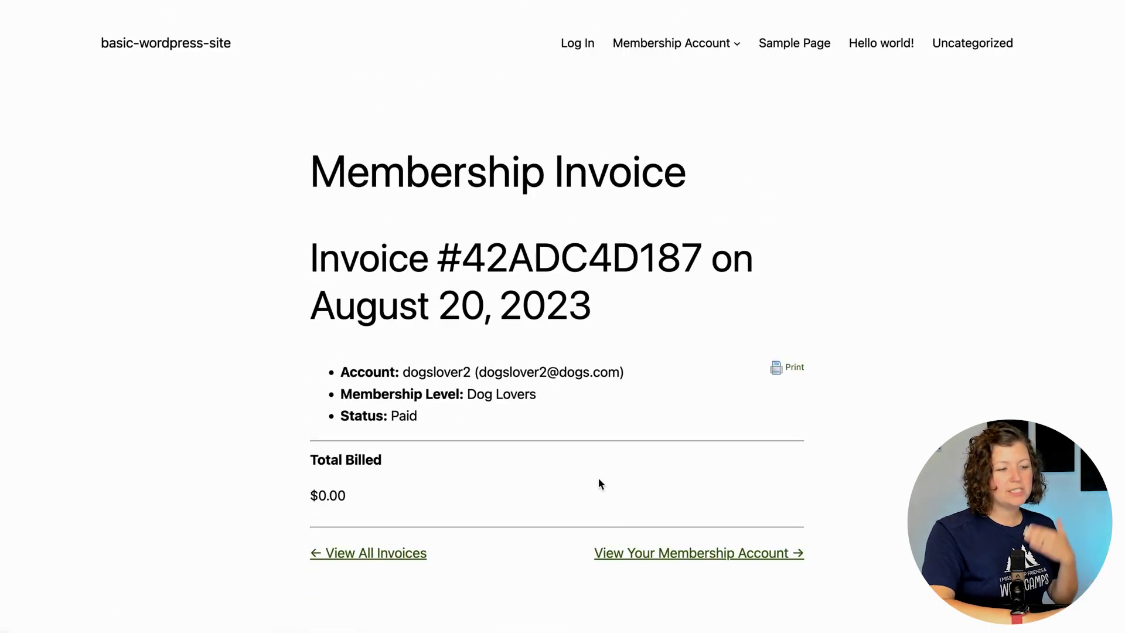
{"action": "left_click", "coordinate": [607, 553]}
In the MailHog inbox, read the new member's welcome email with its account details.
{"action": "key", "text": "ctrl+Tab"}
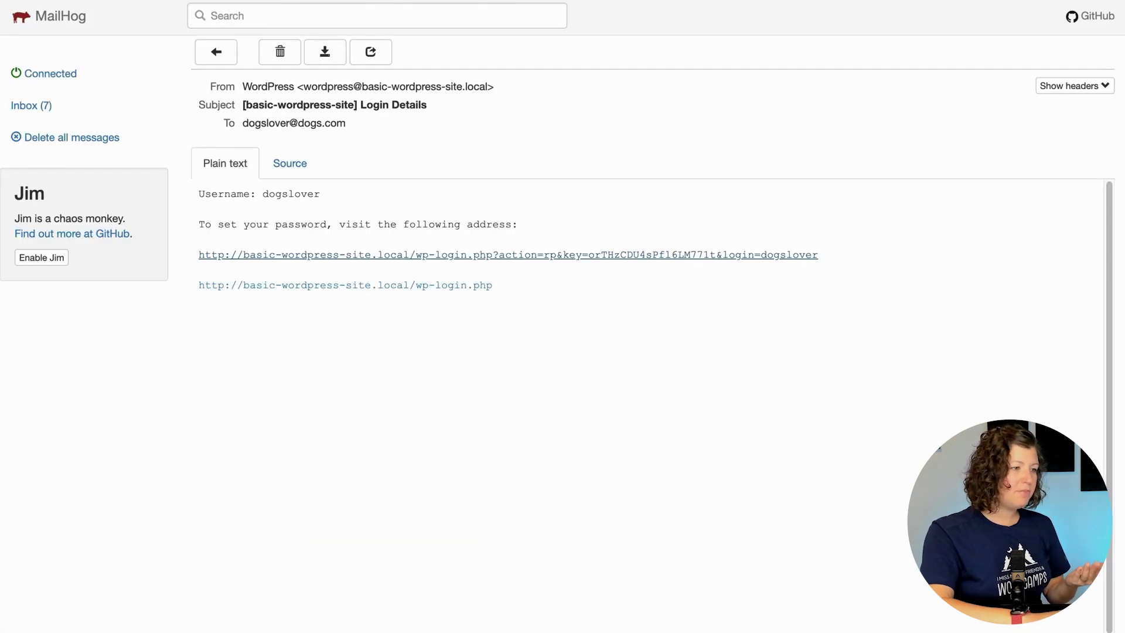
{"action": "left_click", "coordinate": [58, 115]}
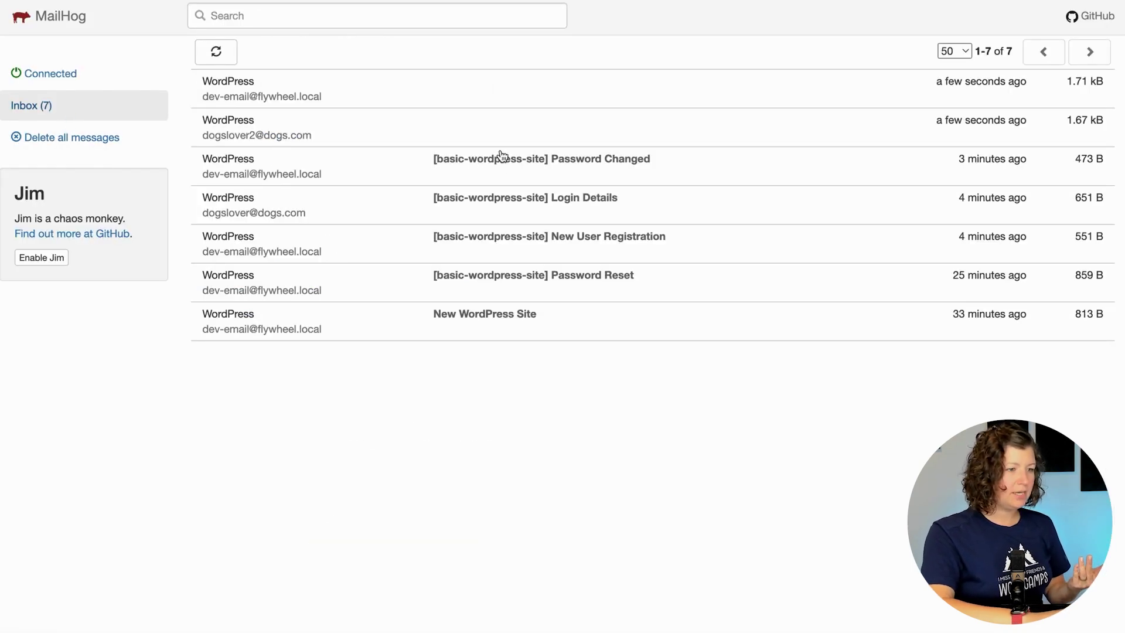
{"action": "left_click", "coordinate": [503, 126]}
{"action": "left_click_drag", "start_coordinate": [195, 196], "coordinate": [348, 388]}
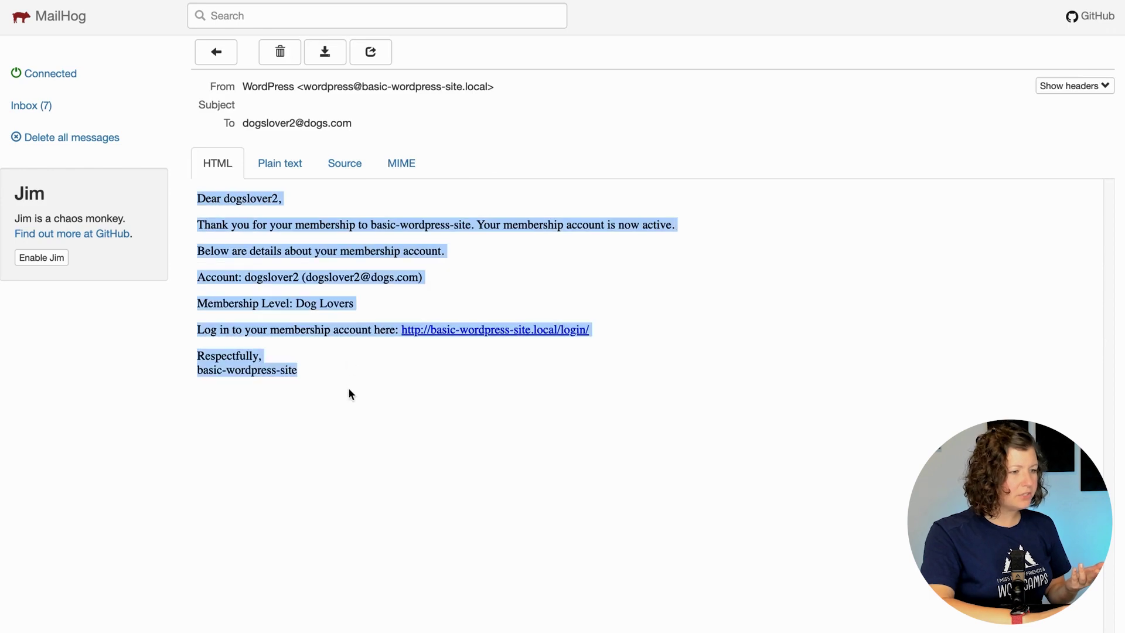
{"action": "left_click", "coordinate": [347, 388]}
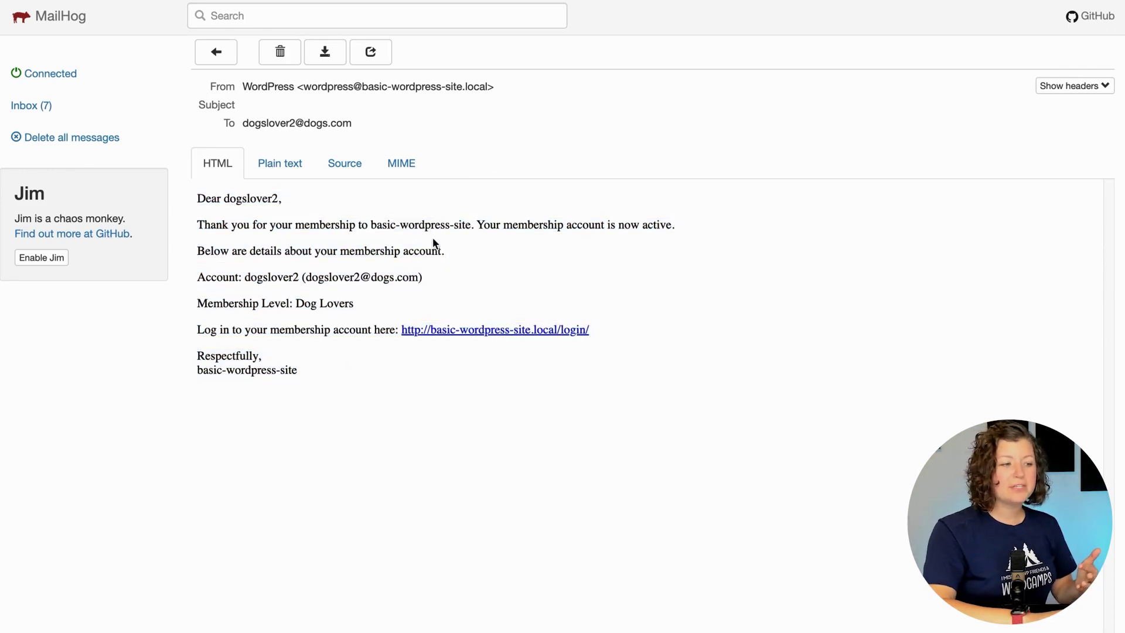
{"action": "left_click_drag", "start_coordinate": [198, 276], "coordinate": [309, 376]}
{"action": "left_click", "coordinate": [309, 376]}
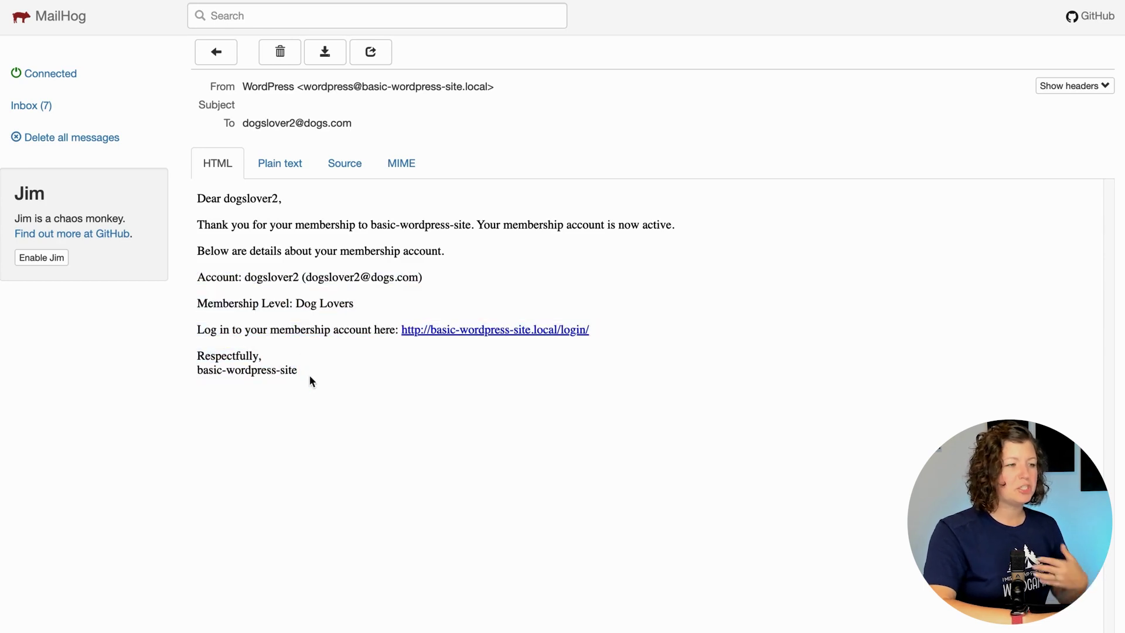
Check the admin checkout notification lists Extra Fields Dog Name 'Eden and Nova'.
{"action": "left_click", "coordinate": [32, 105]}
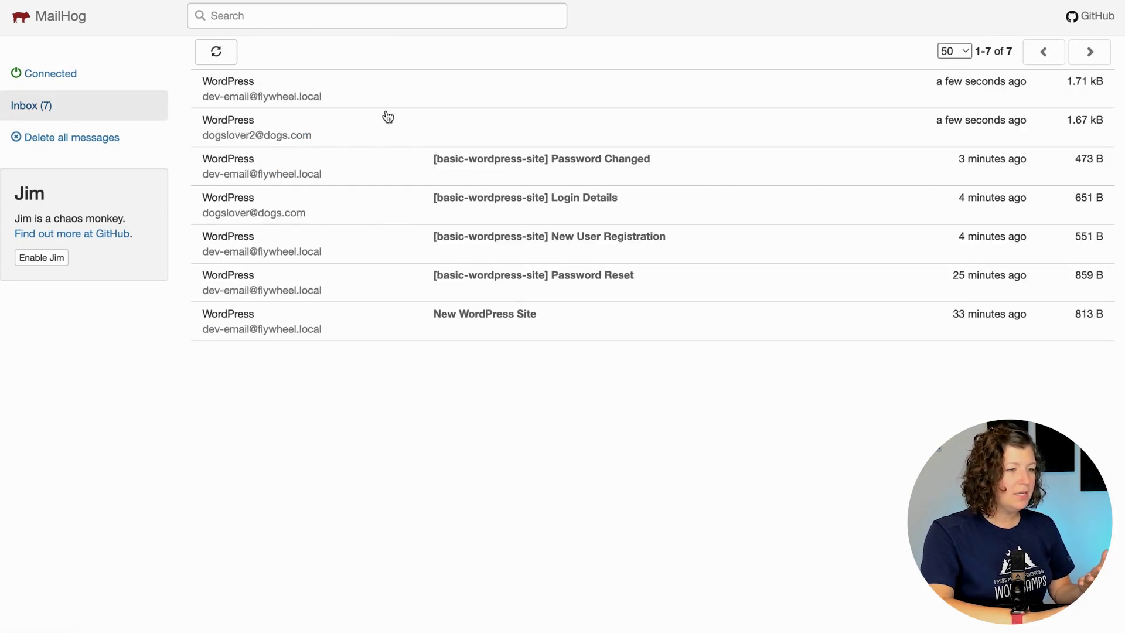
{"action": "left_click", "coordinate": [442, 88]}
{"action": "left_click_drag", "start_coordinate": [206, 200], "coordinate": [382, 427]}
{"action": "left_click", "coordinate": [380, 425]}
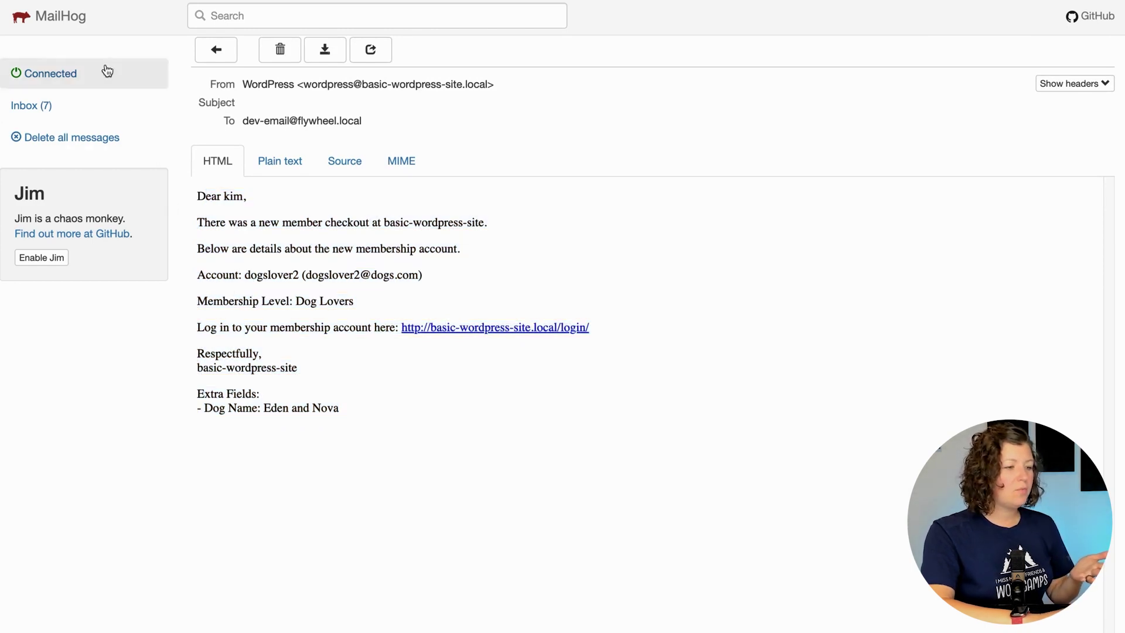
{"action": "left_click_drag", "start_coordinate": [198, 394], "coordinate": [365, 447]}
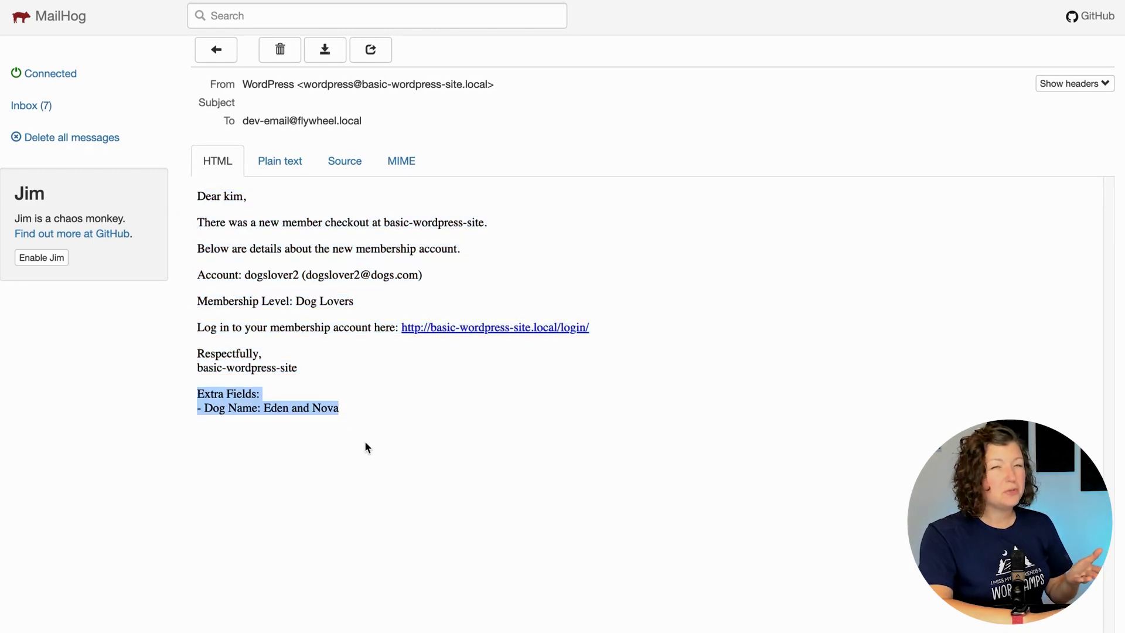
{"action": "left_click", "coordinate": [364, 445]}
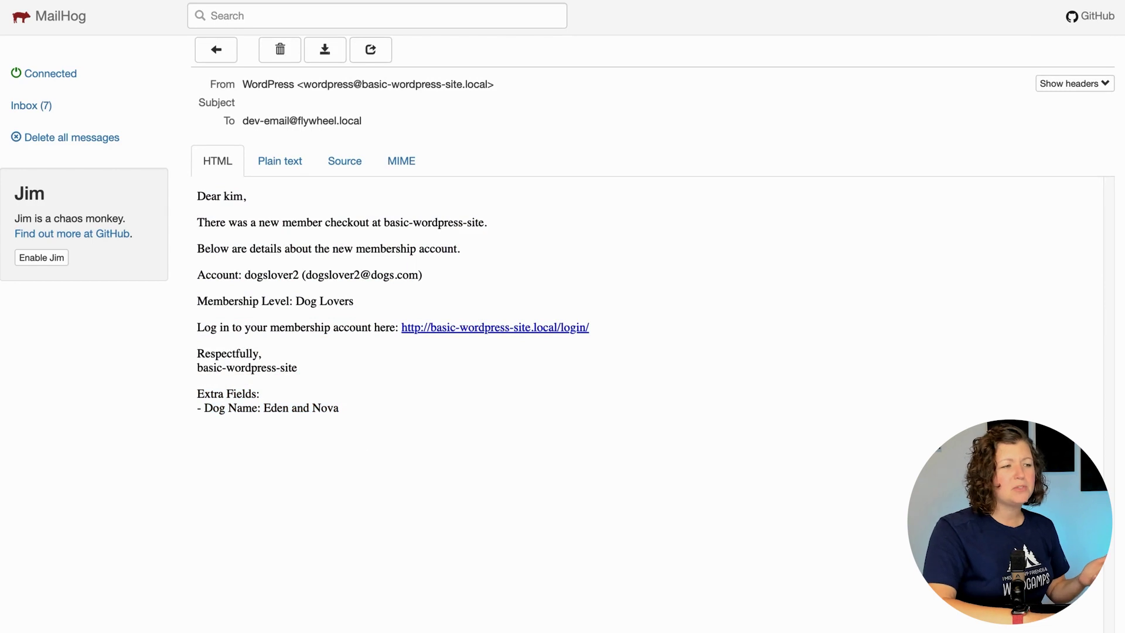